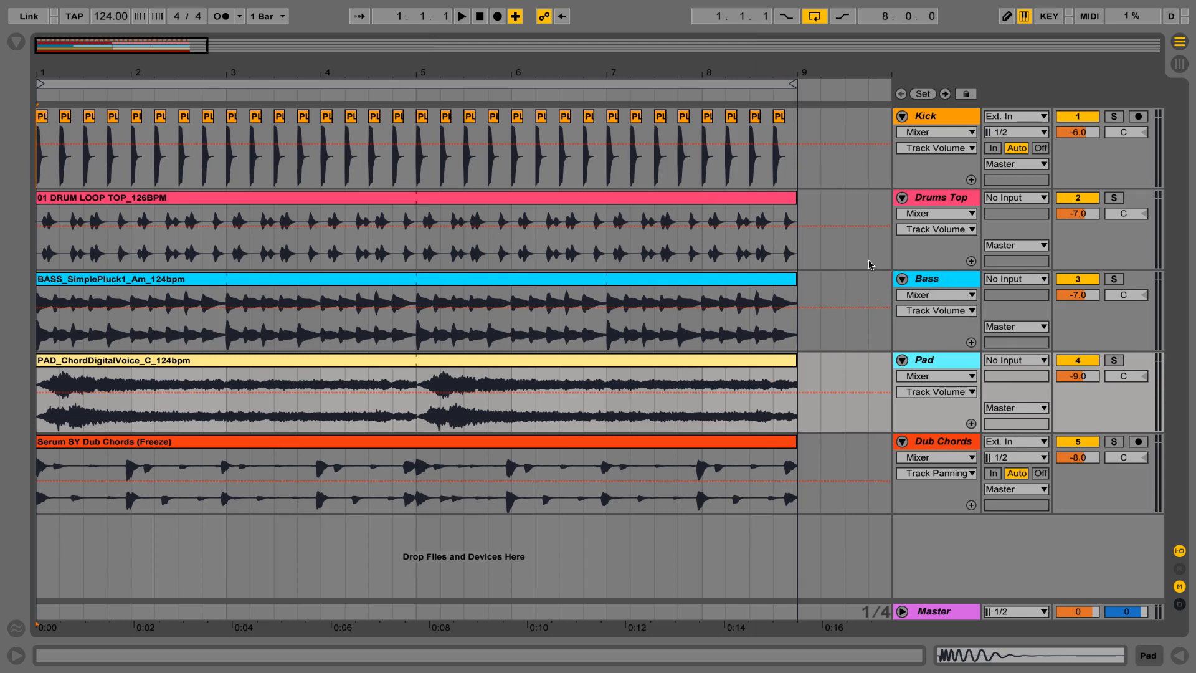
- Add a Compressor to the Bass and Pad tracks and expand the Pad Compressor's sidechain section
click(16, 44)
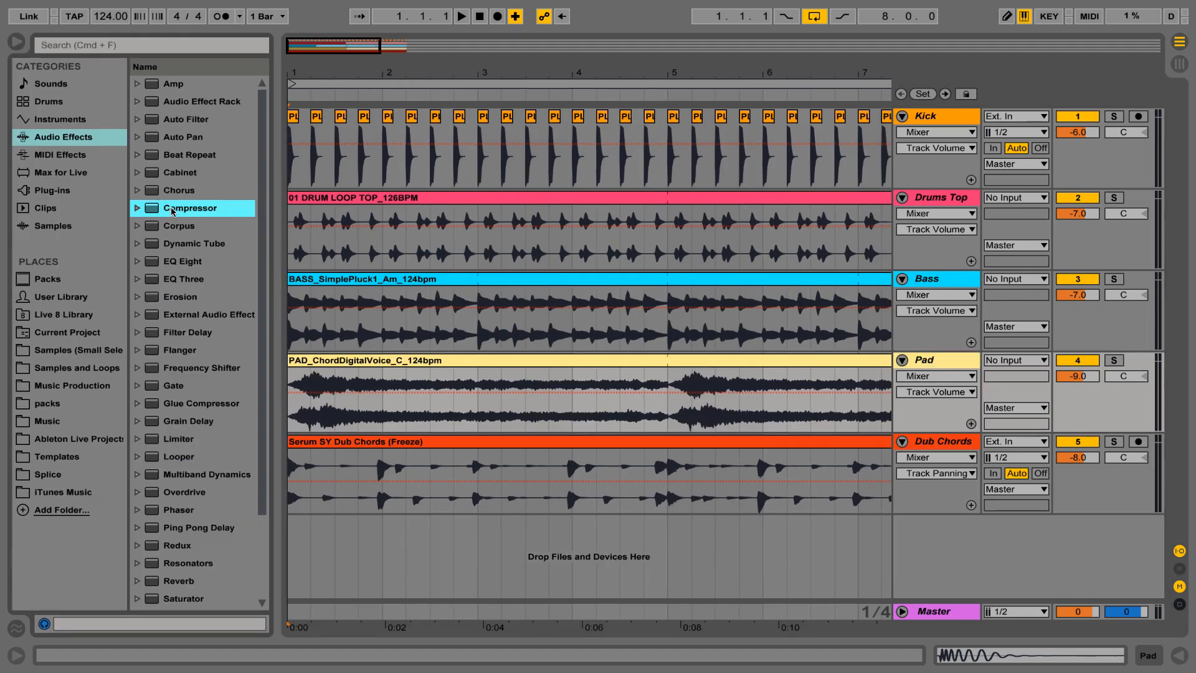
drag(173, 212, 924, 284)
click(927, 366)
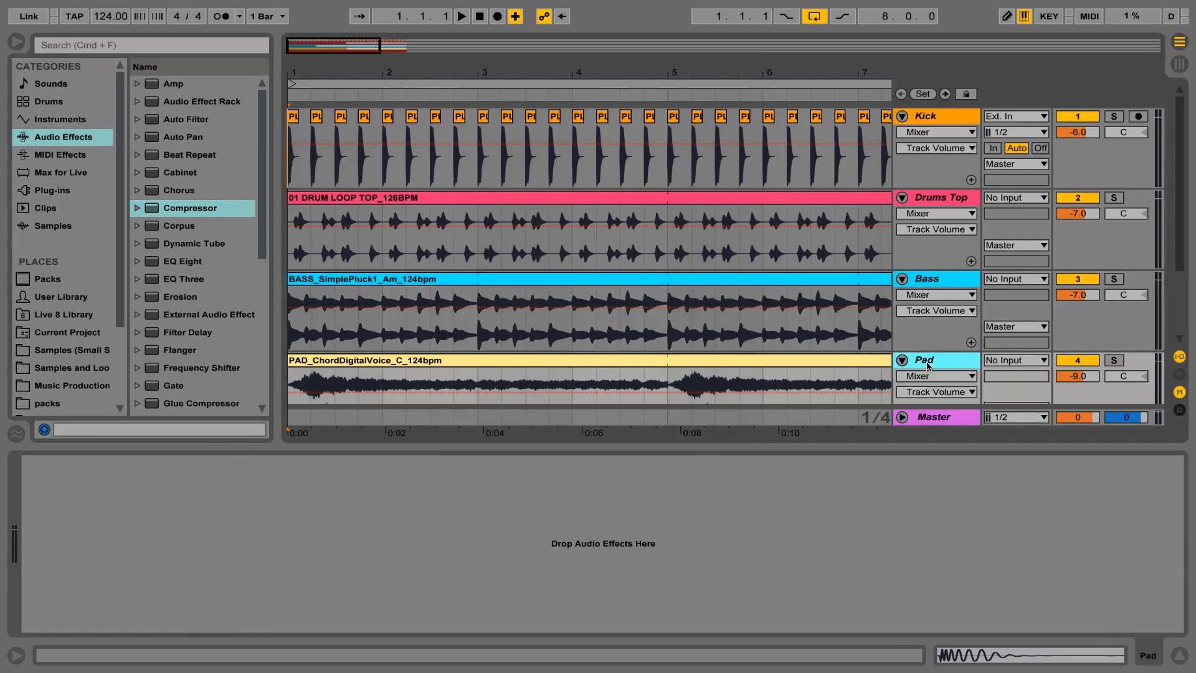
drag(177, 221, 924, 345)
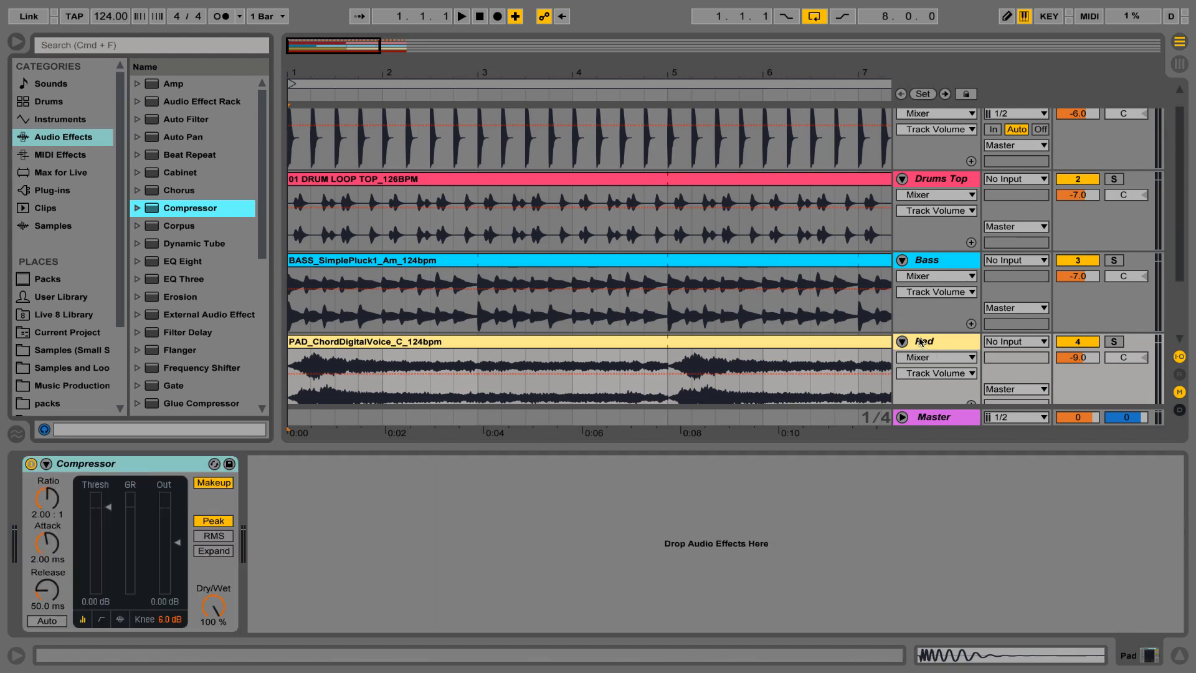
click(47, 464)
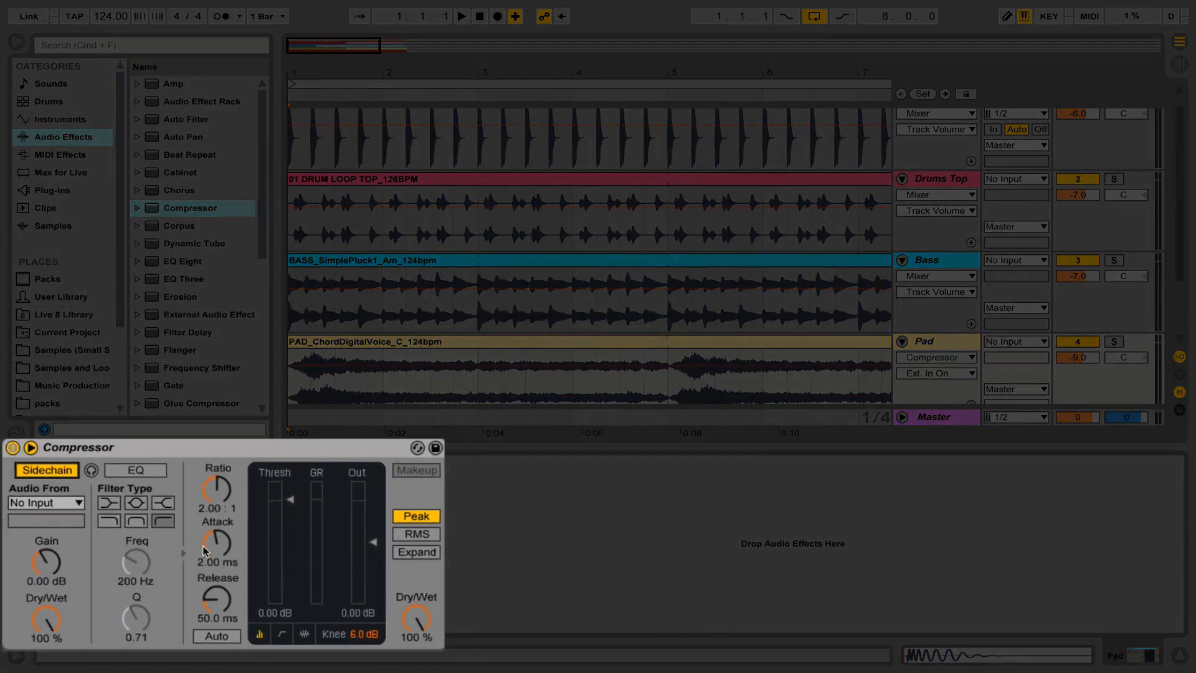
- Delete the Compressors from the Pad and Bass tracks, and hide the browser and device view
click(208, 455)
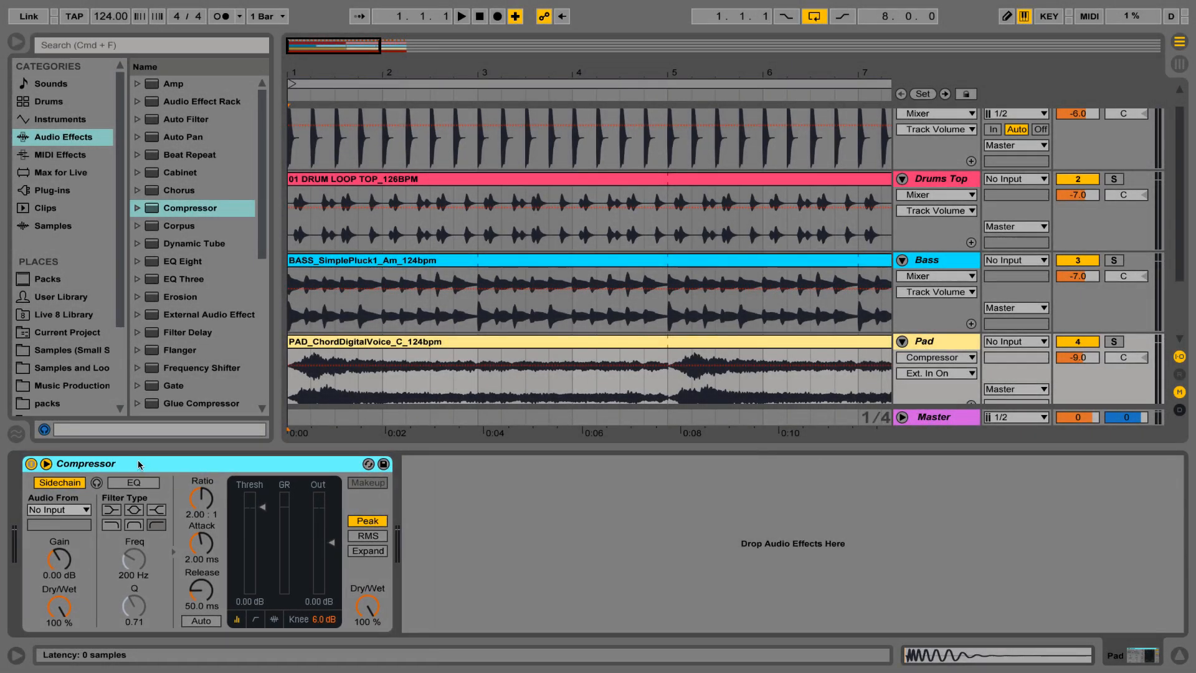
key(Delete)
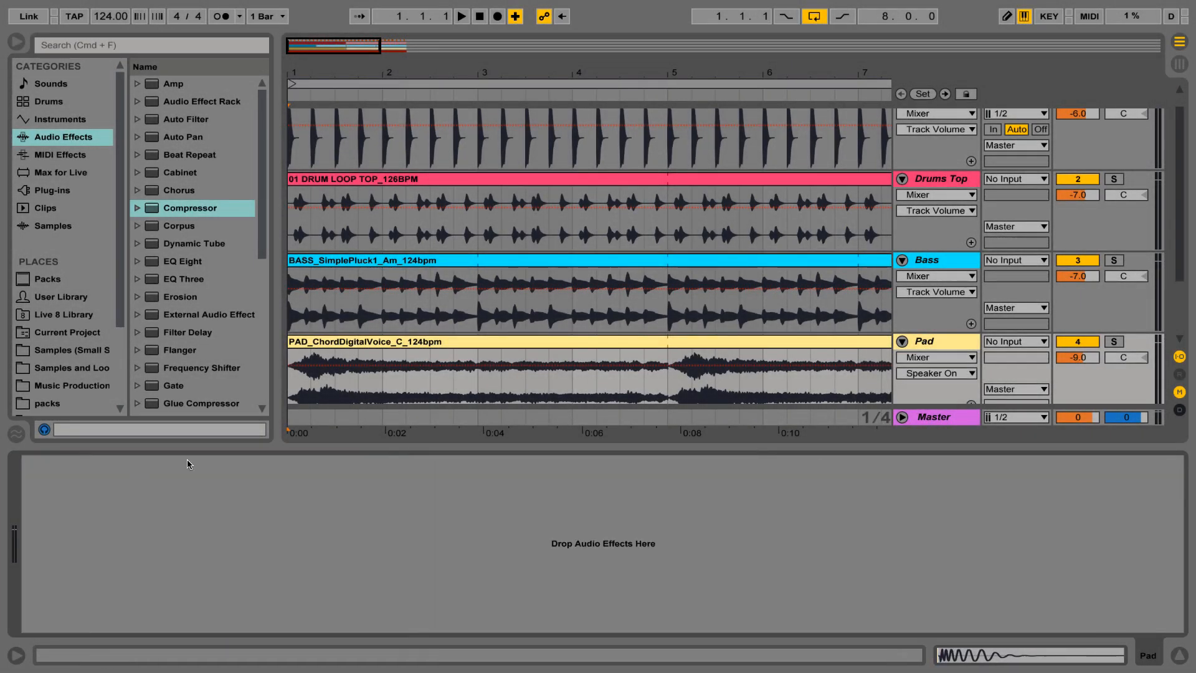
click(926, 265)
key(Delete)
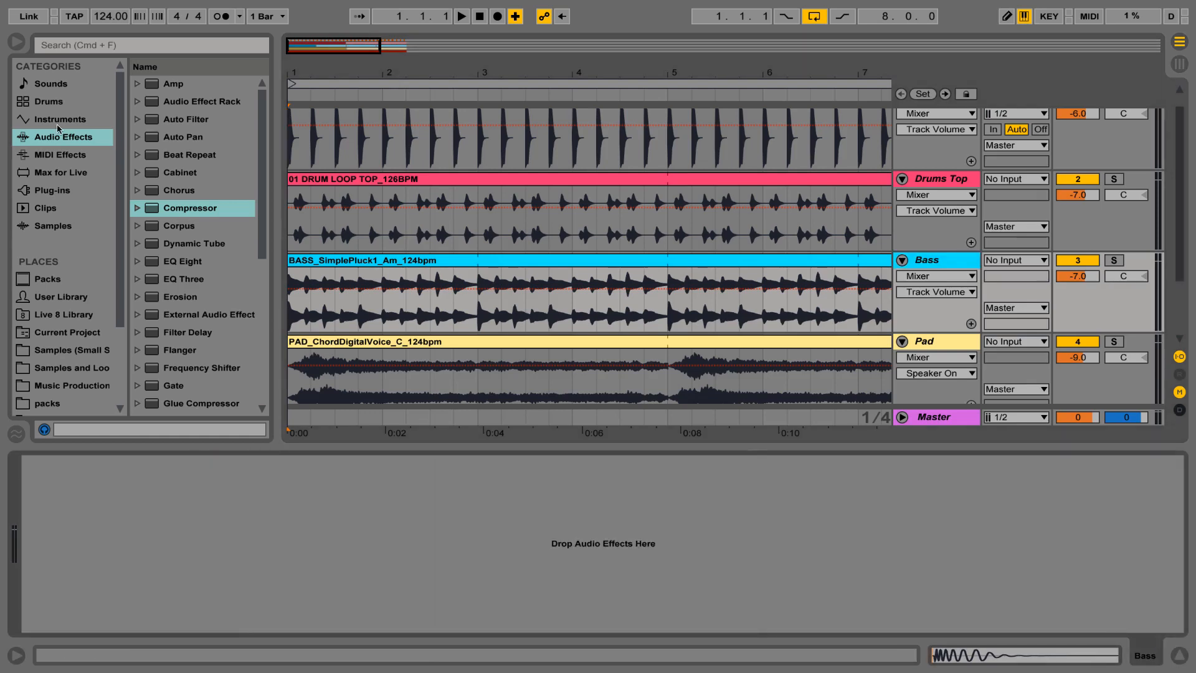
click(17, 43)
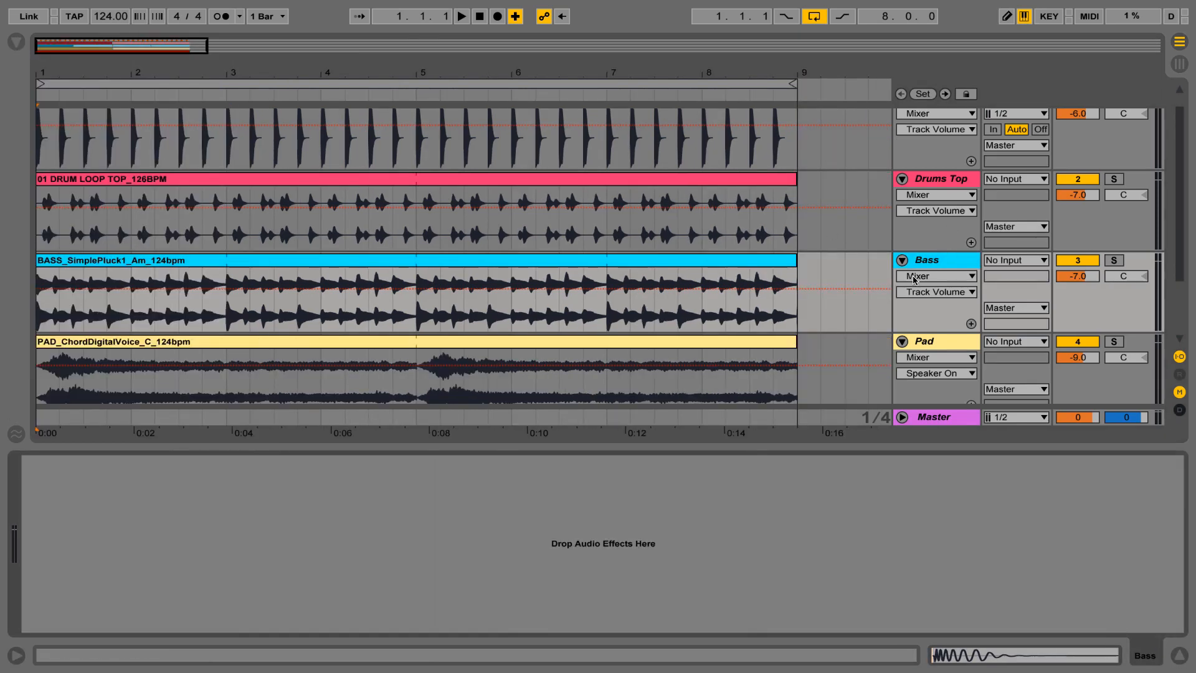
scroll(914, 280, down, 3)
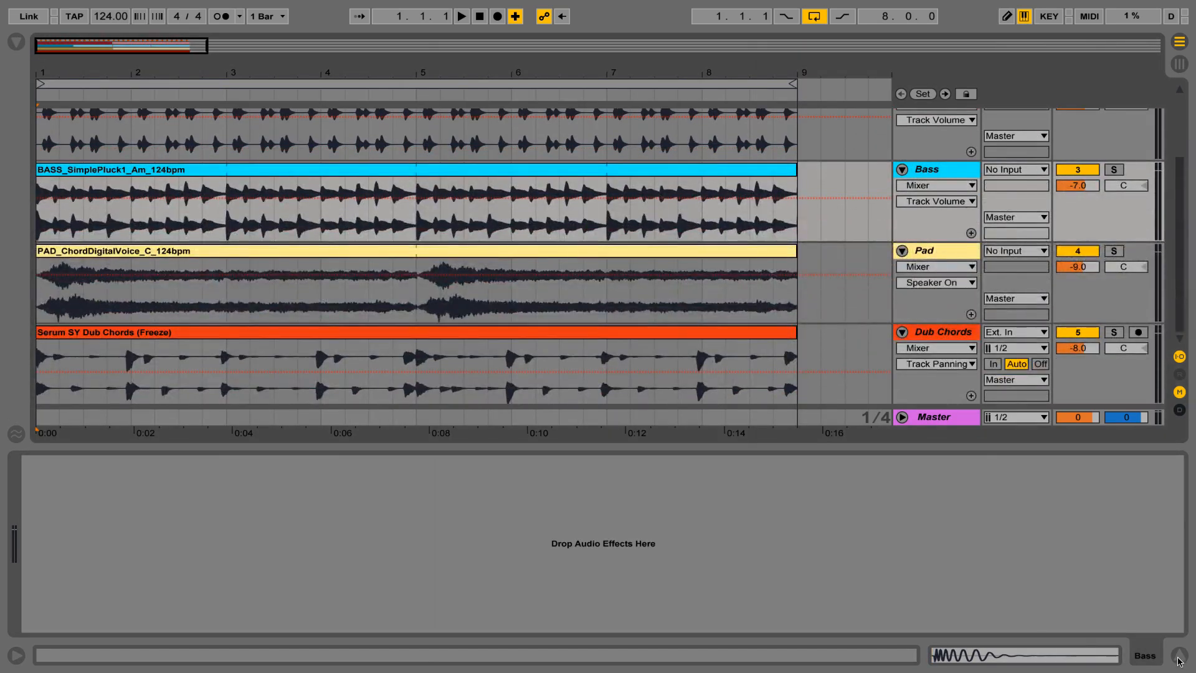
click(1179, 658)
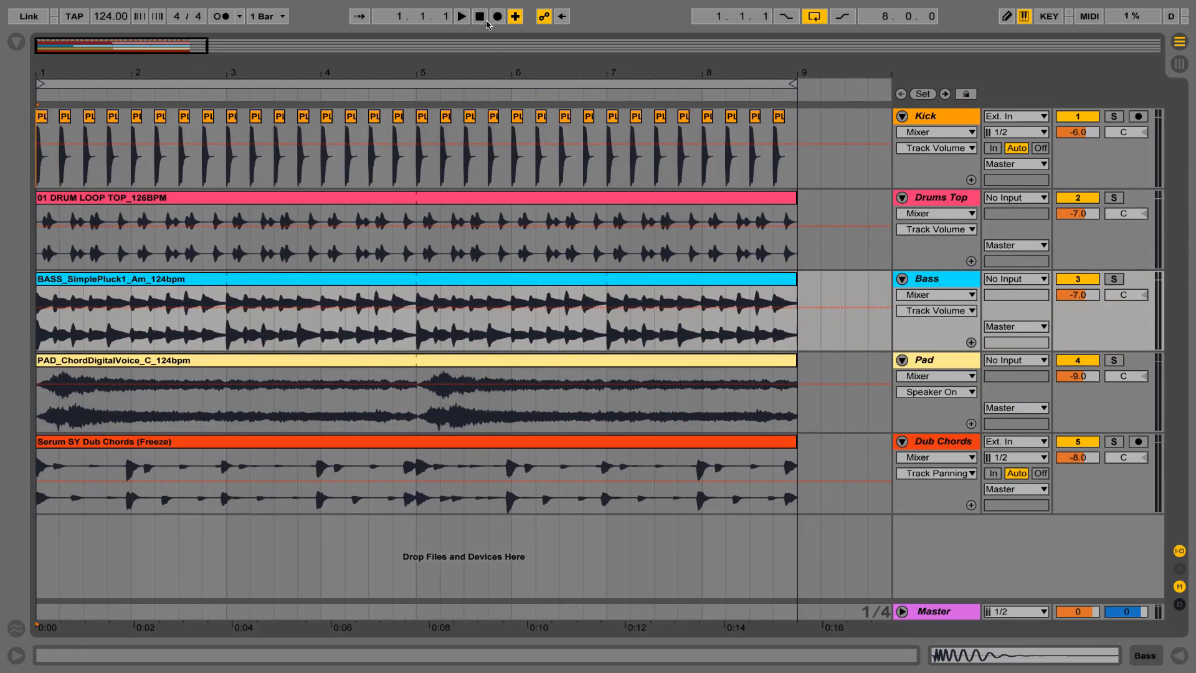
- Play the arrangement while selecting each track from Kick to Dub Chords, and stop playback
click(463, 16)
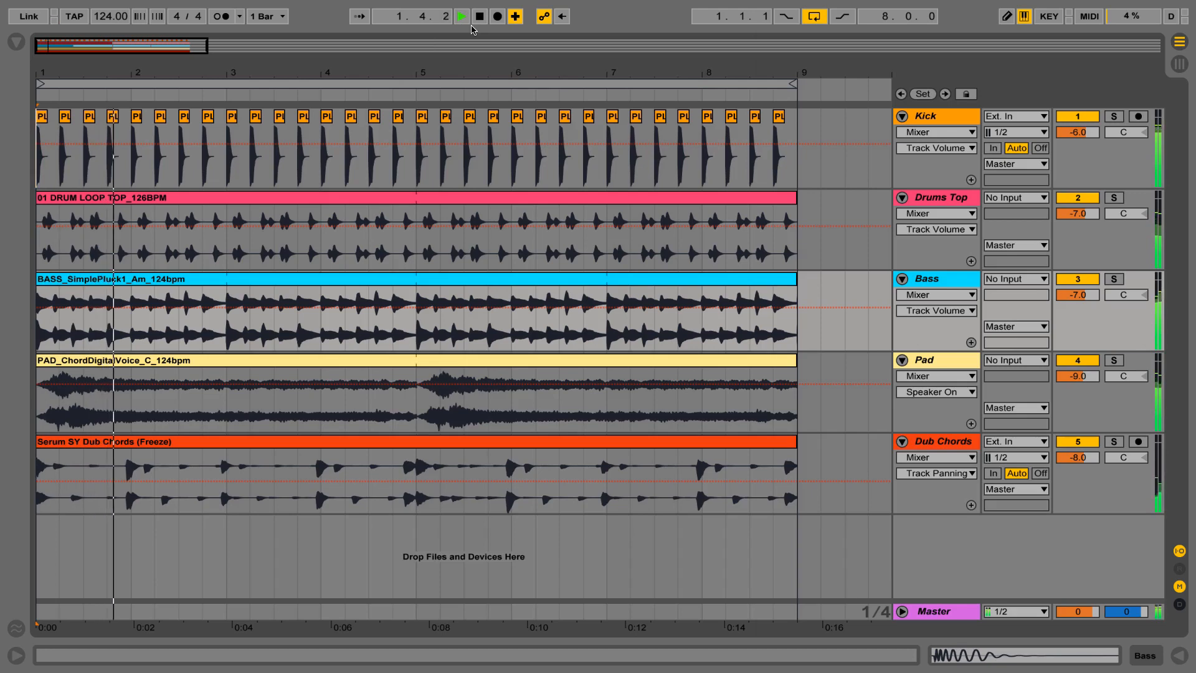
click(931, 118)
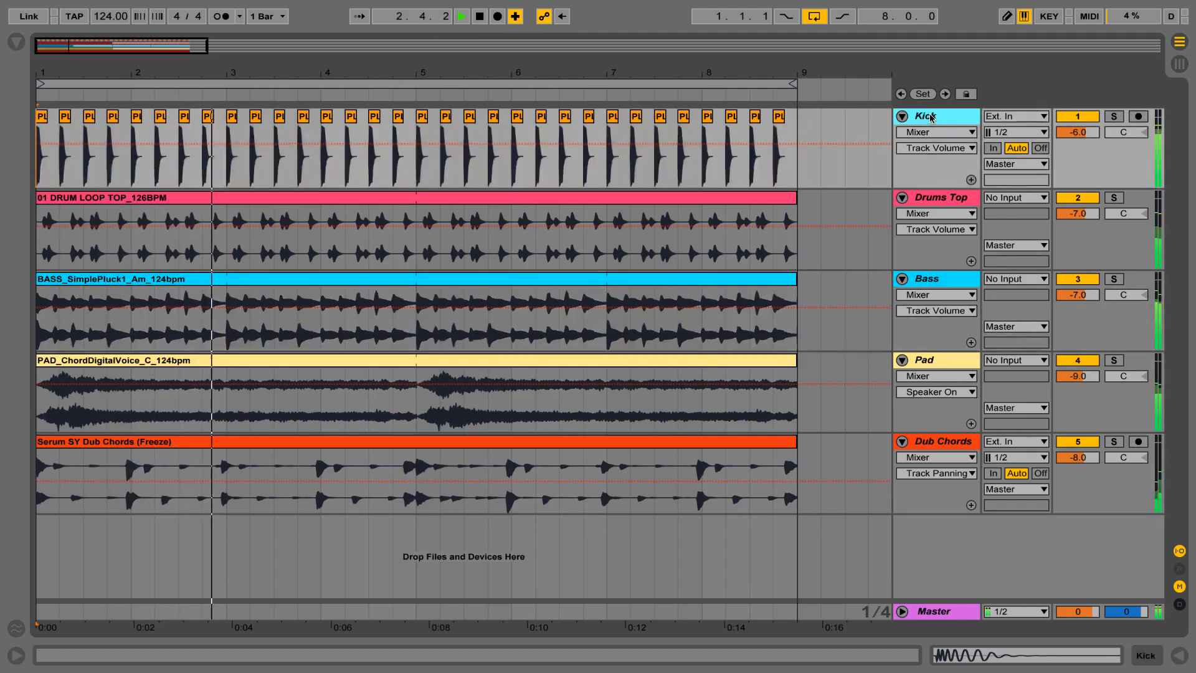
click(928, 197)
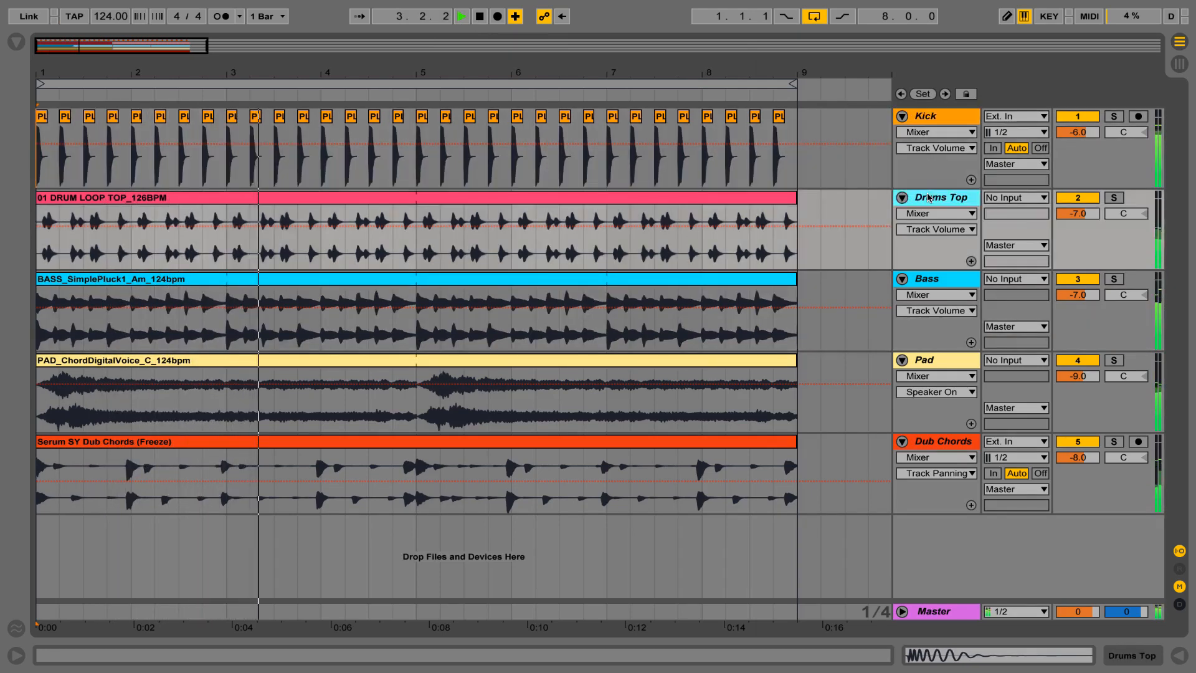
click(932, 284)
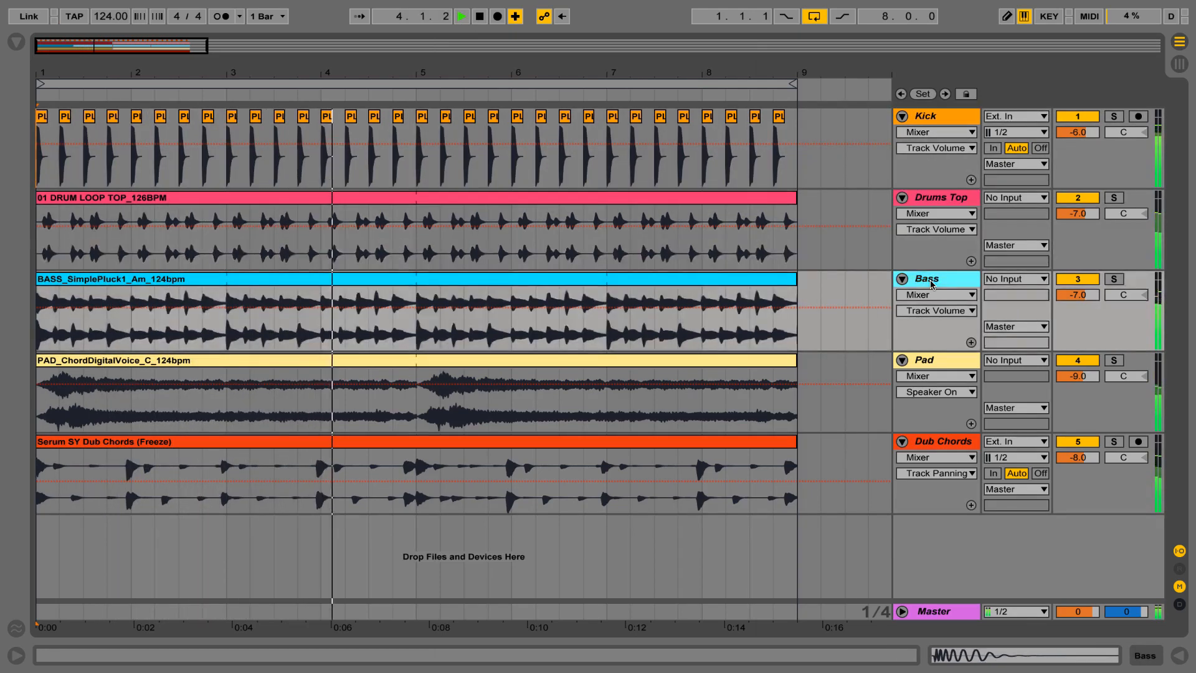
click(935, 361)
click(927, 440)
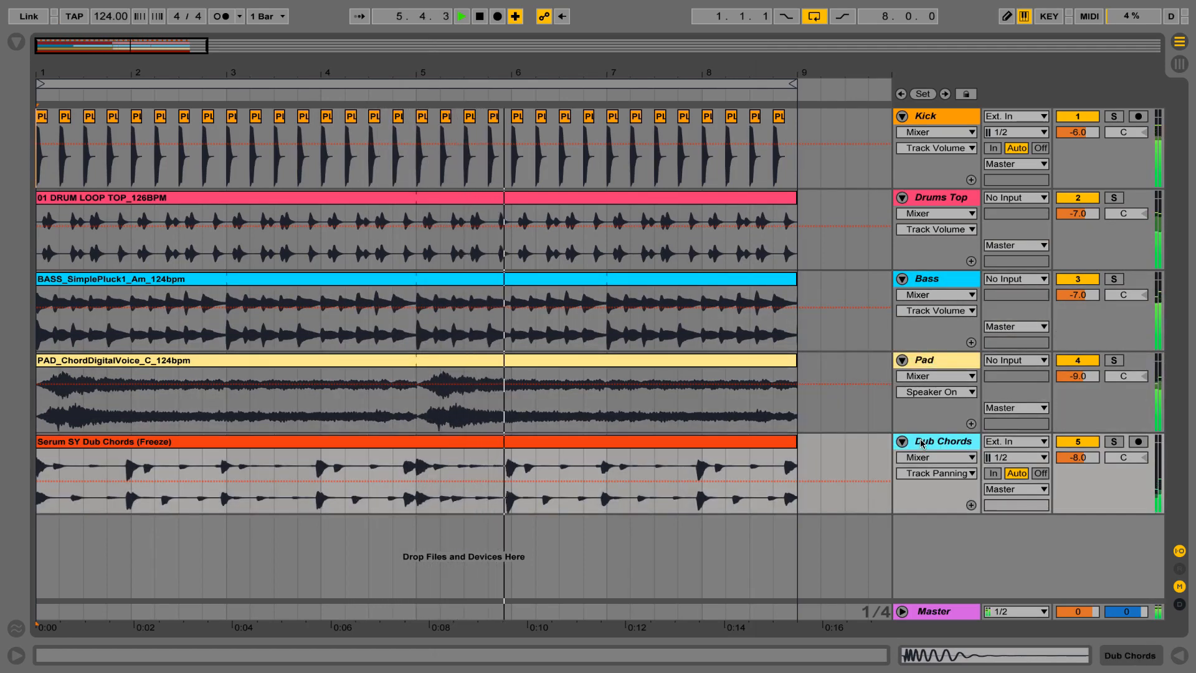
key(space)
- Examine the Kick, Bass, Pad and Dub Chords tracks to compare where the kick overlaps the other parts
click(929, 283)
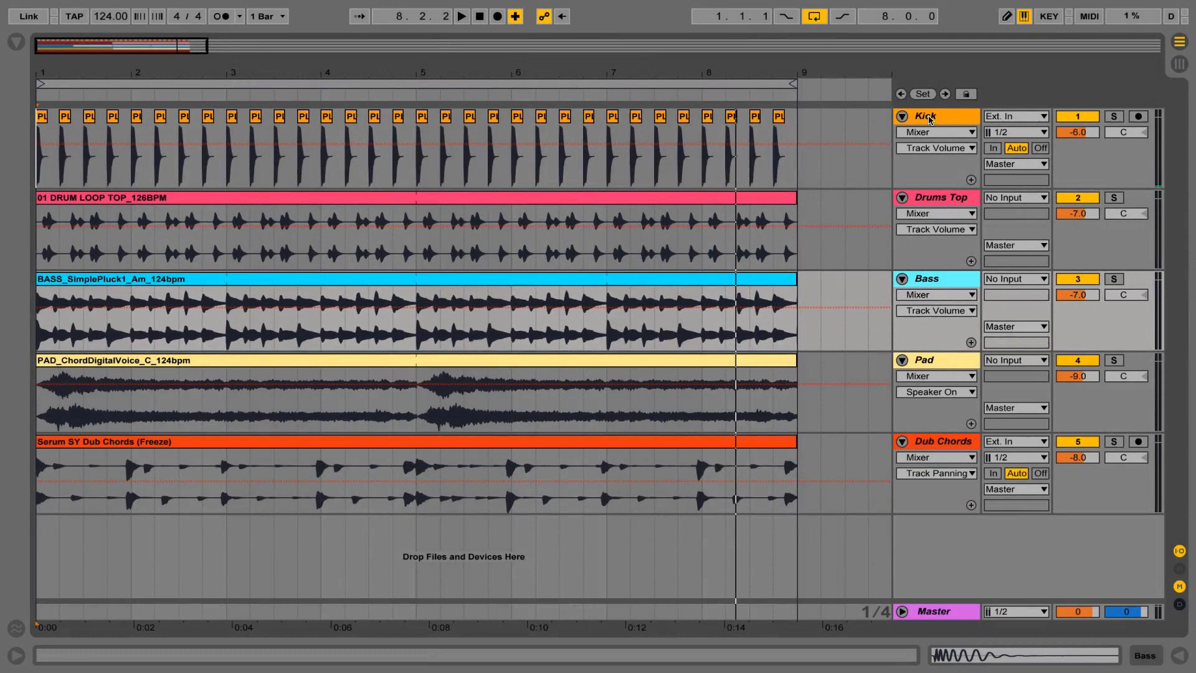
click(930, 119)
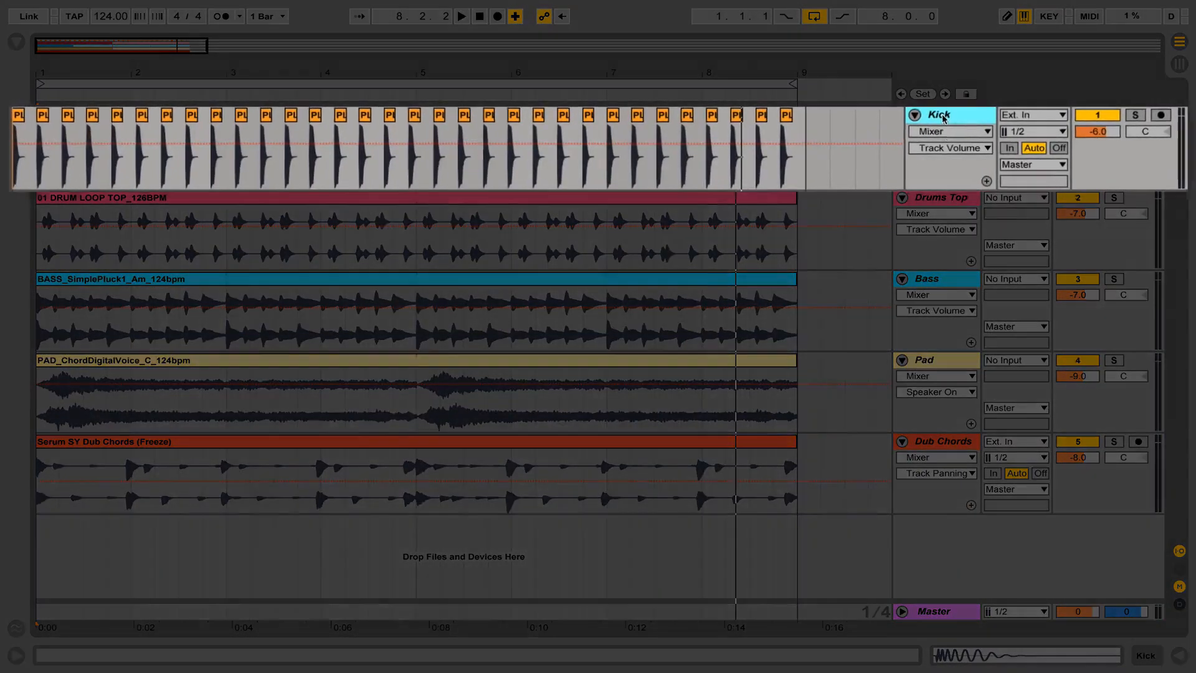
click(933, 282)
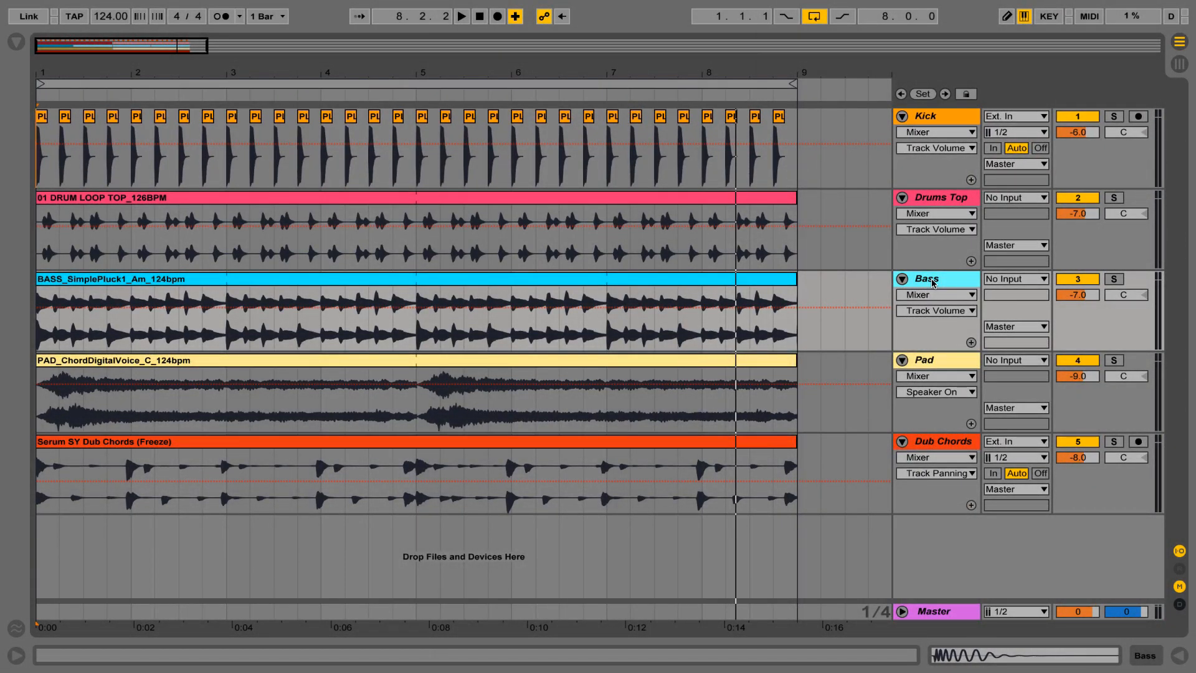
drag(608, 167, 620, 170)
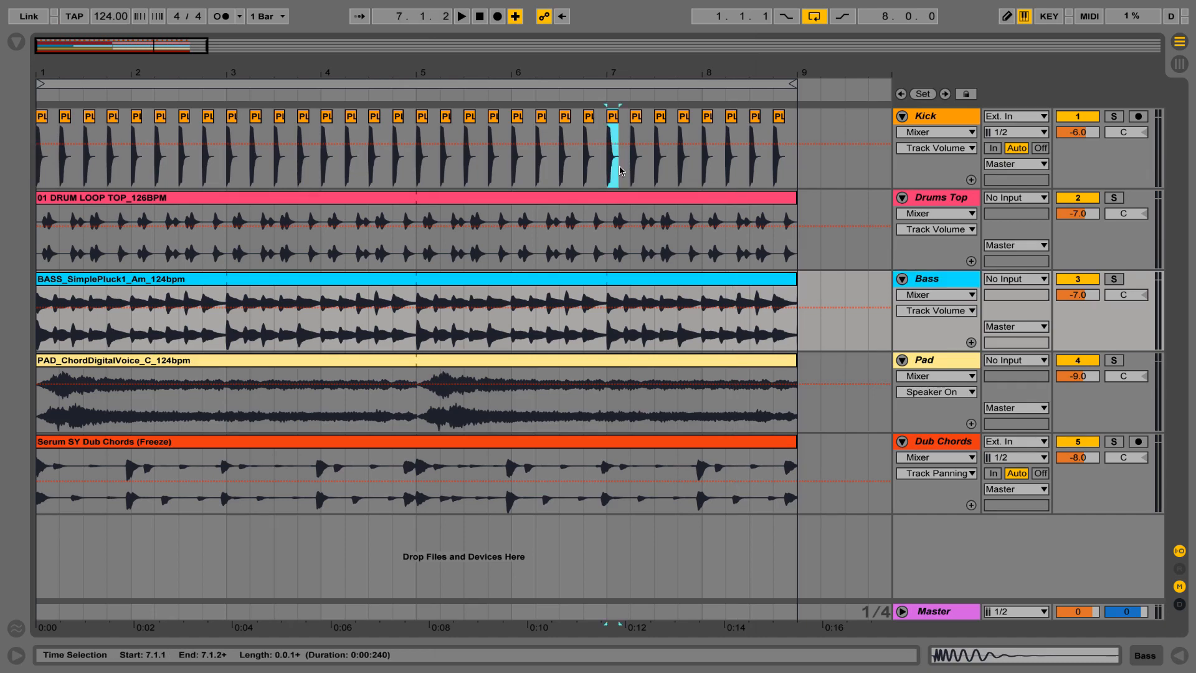
click(953, 341)
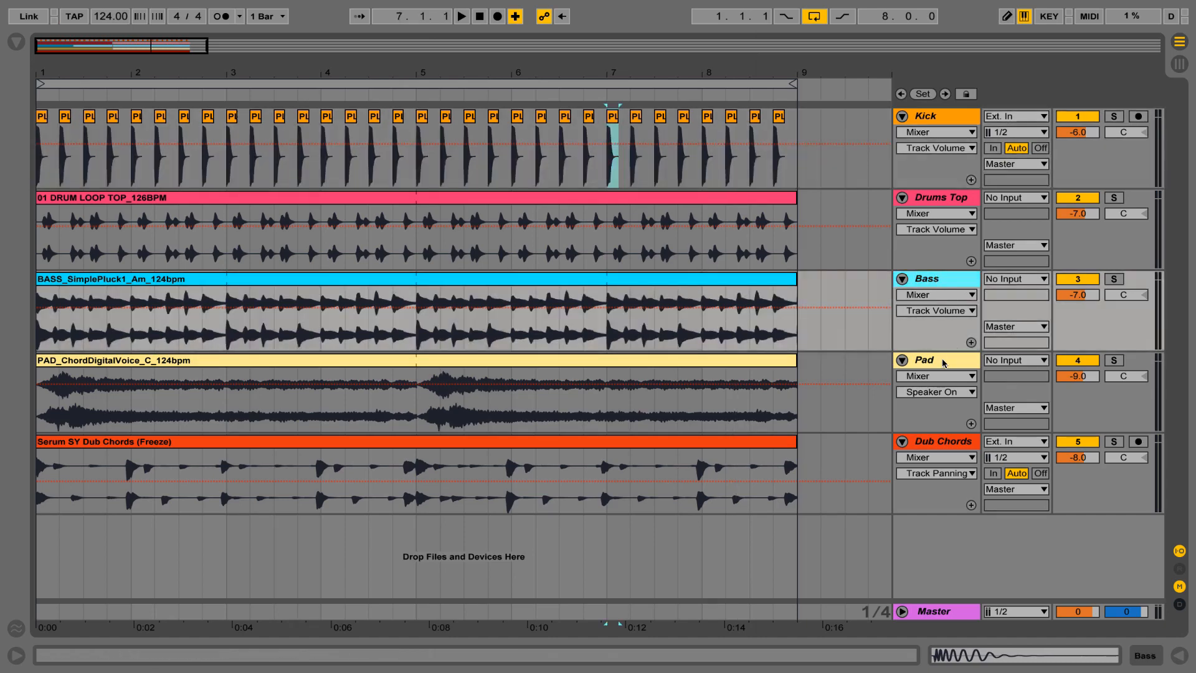
click(944, 363)
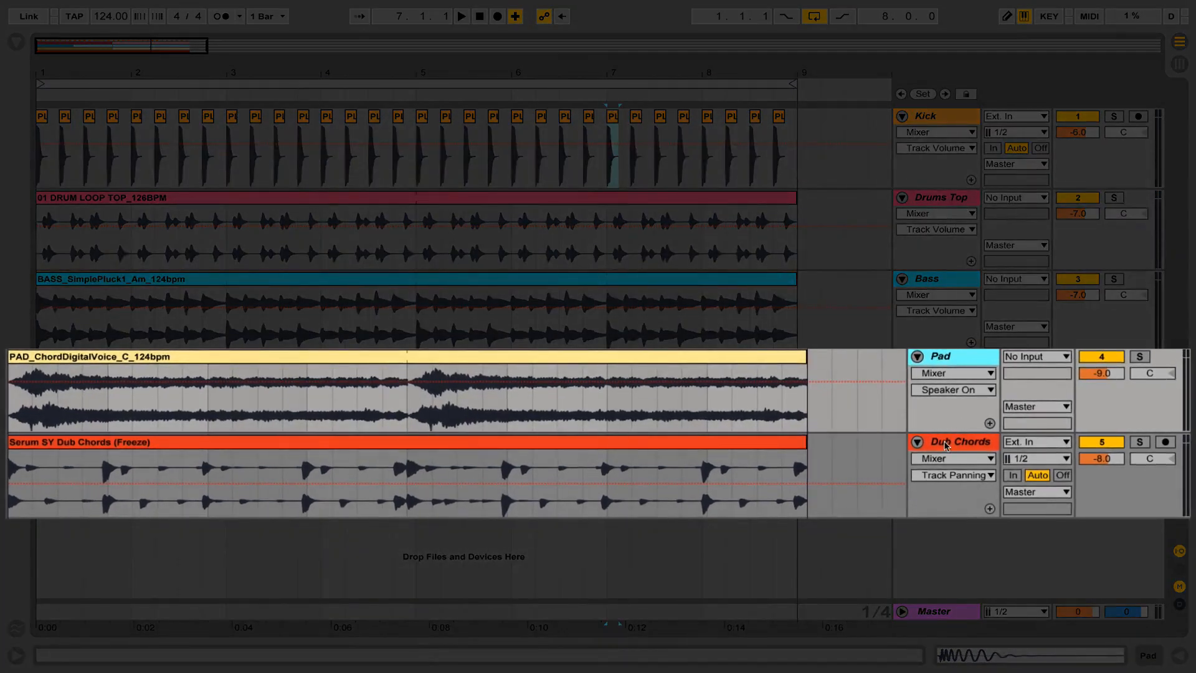
click(945, 445)
click(949, 356)
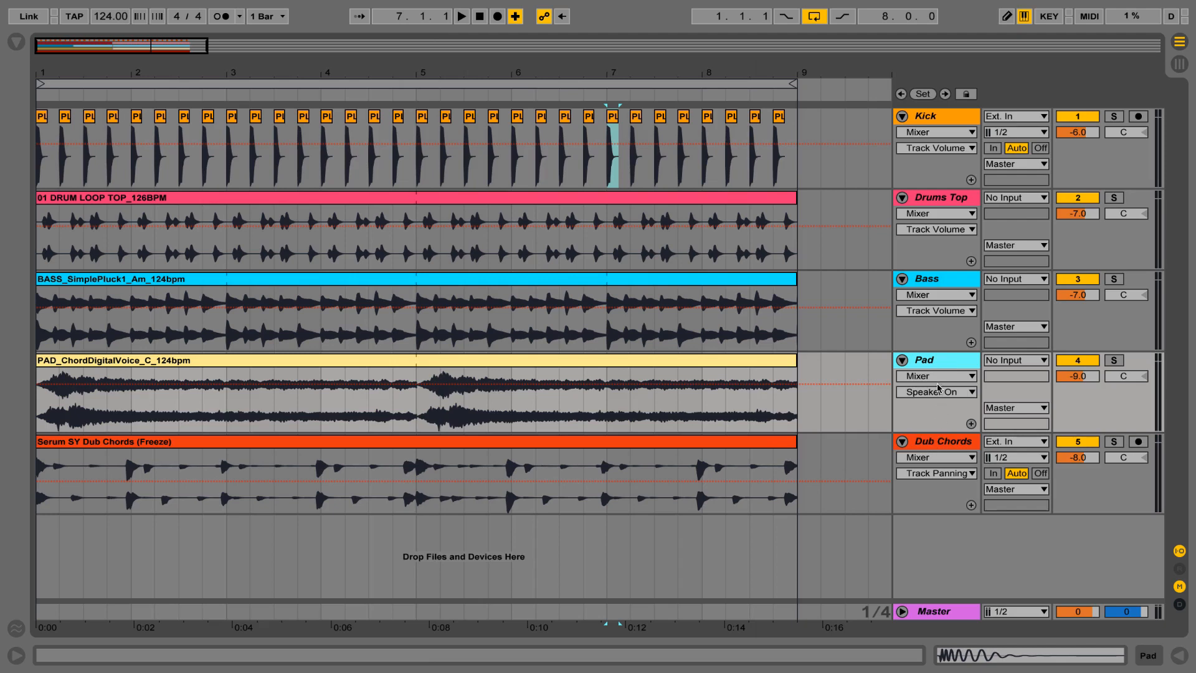
click(927, 282)
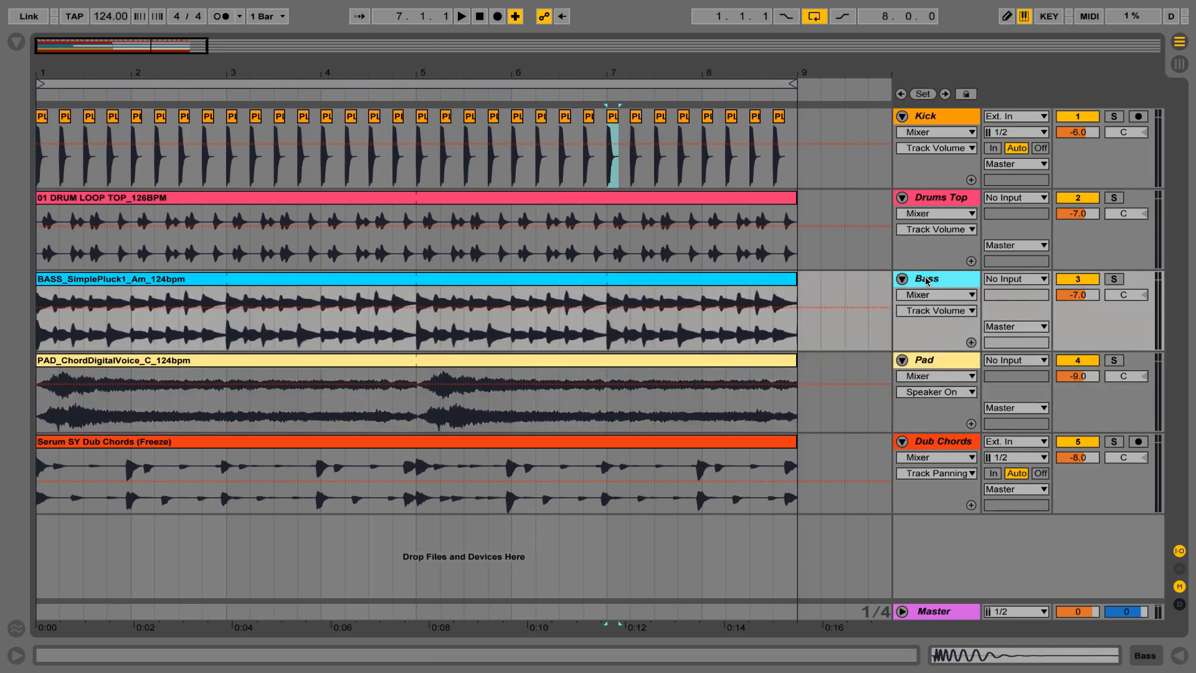
- Insert a new audio track below Dub Chords and name it SC Light
click(945, 446)
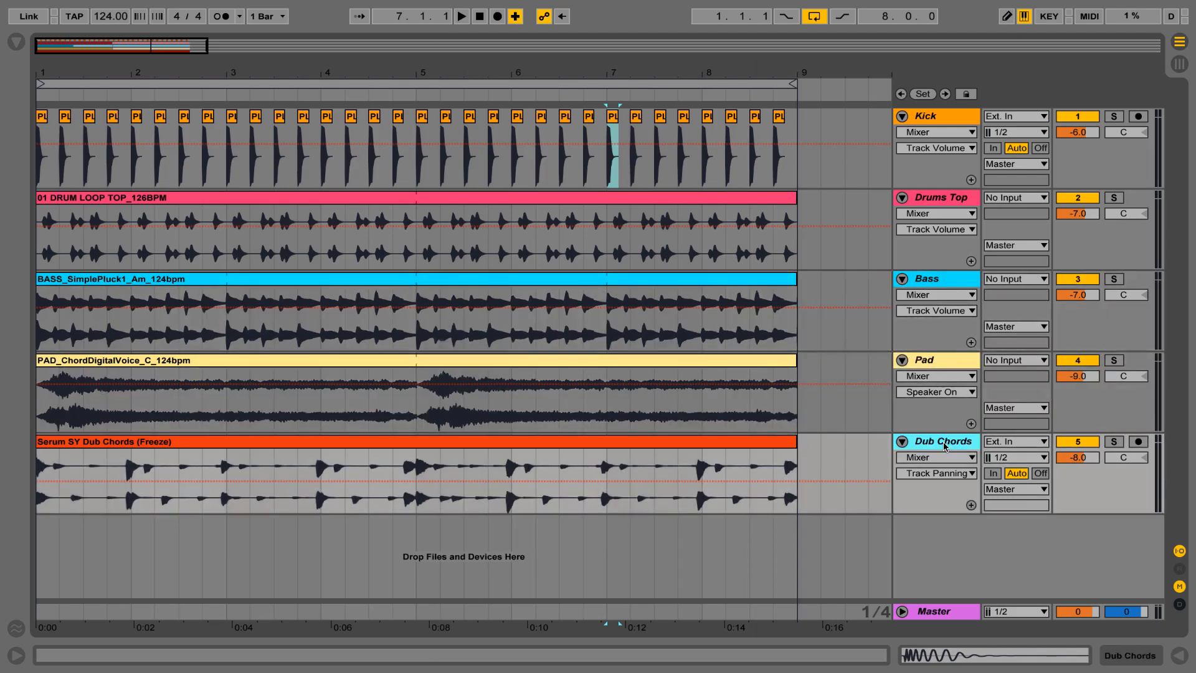
key(ctrl+t)
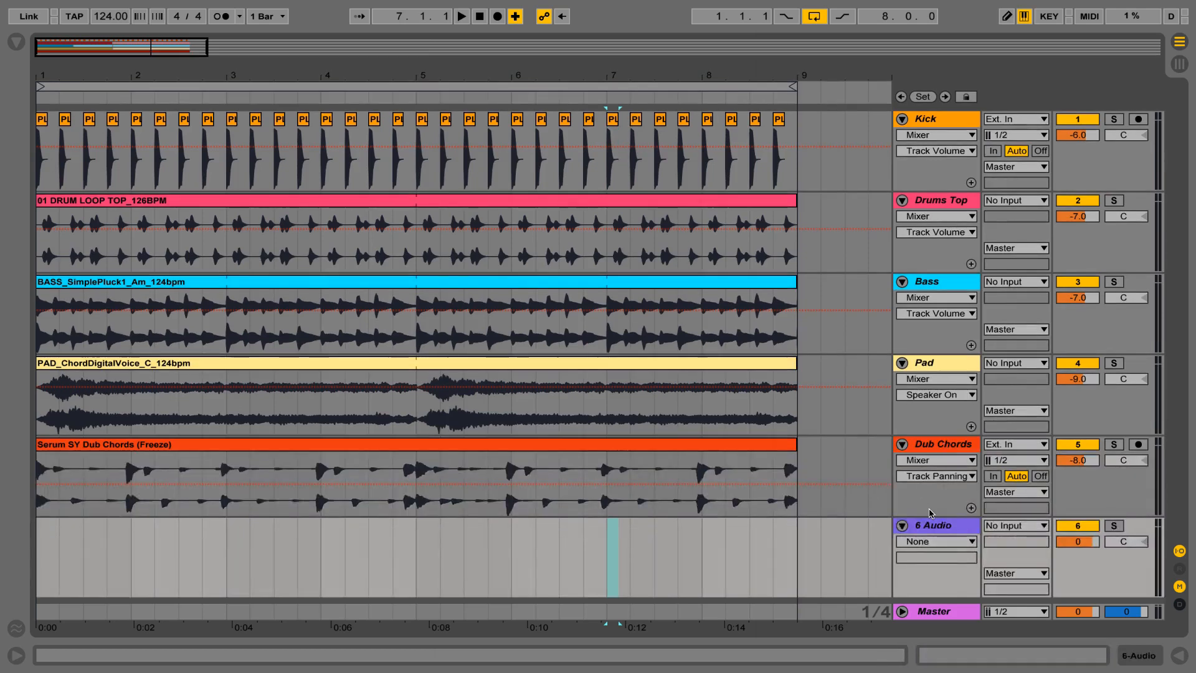
key(ctrl+r)
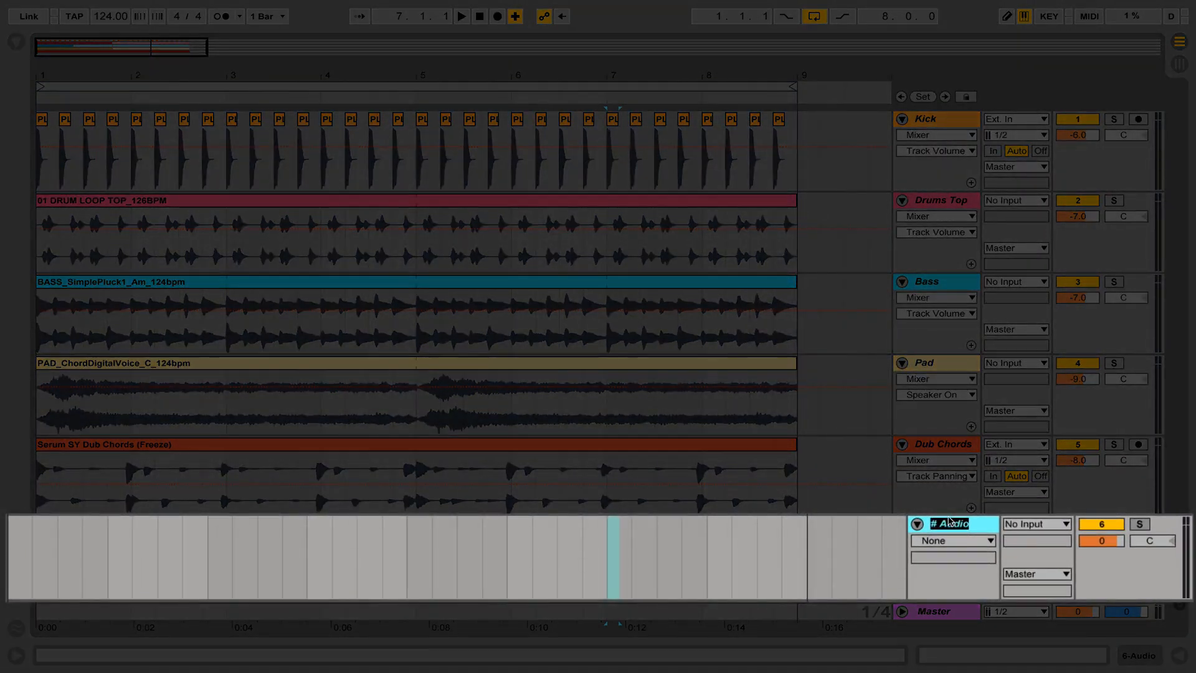
text(SC Light)
key(Return)
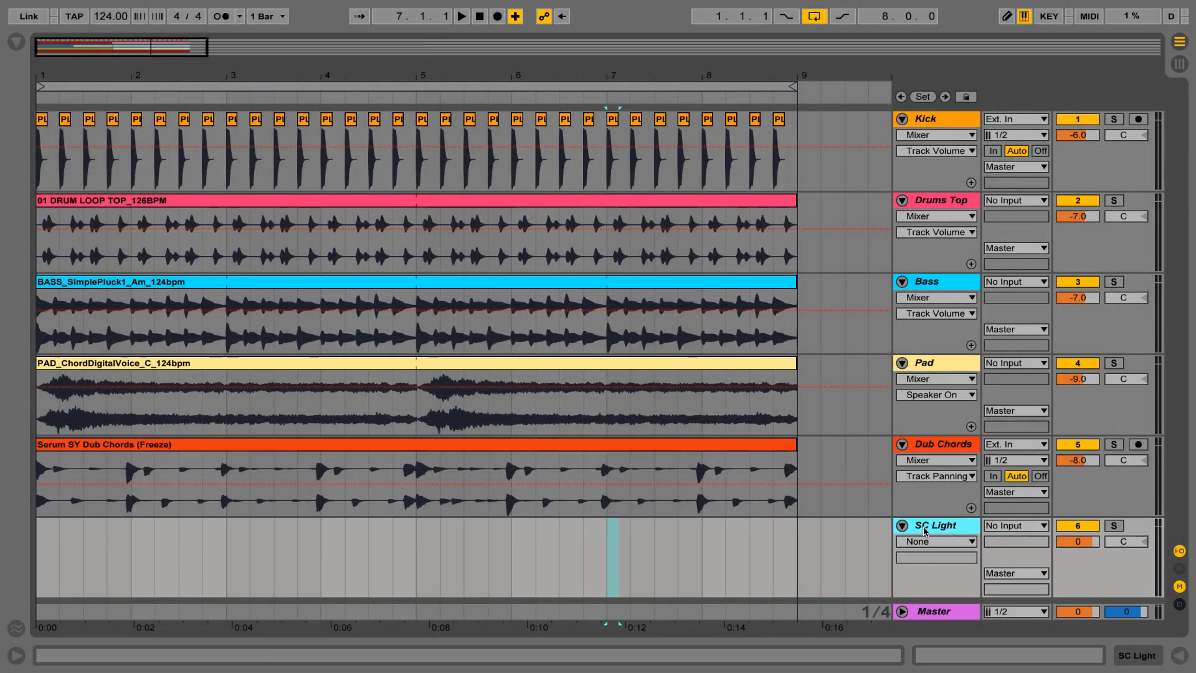
- Insert another audio track below SC Light and name it SC Heavy
key(ctrl+t)
key(ctrl+r)
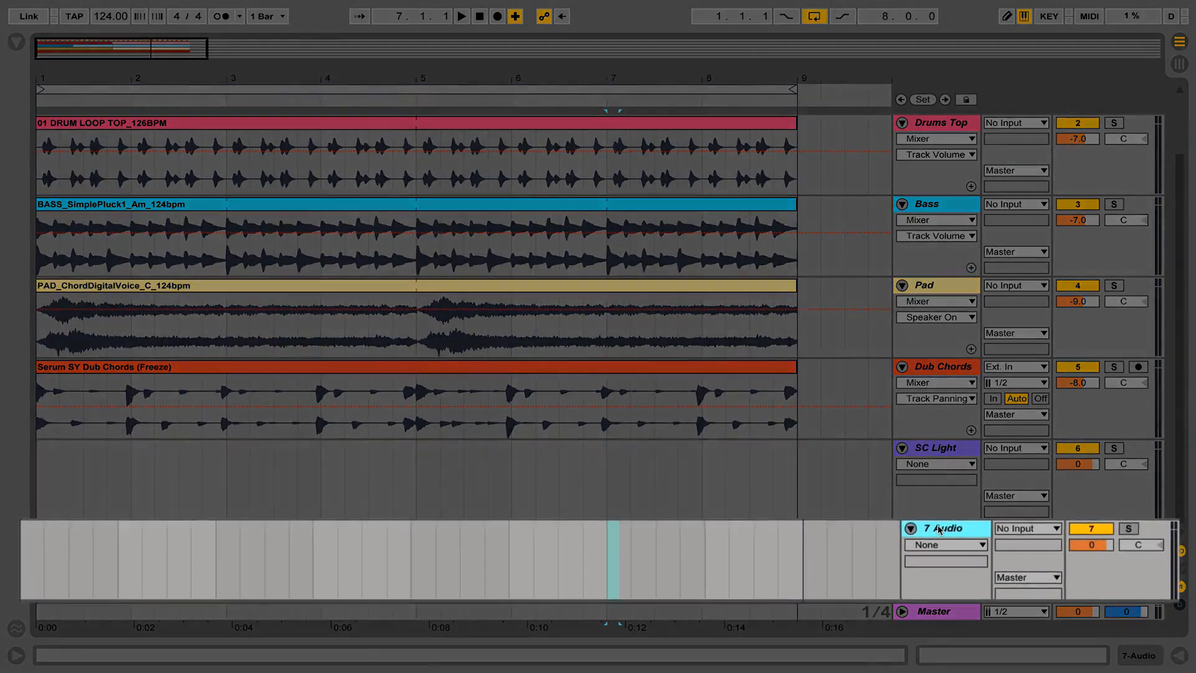
text(SC Heavy)
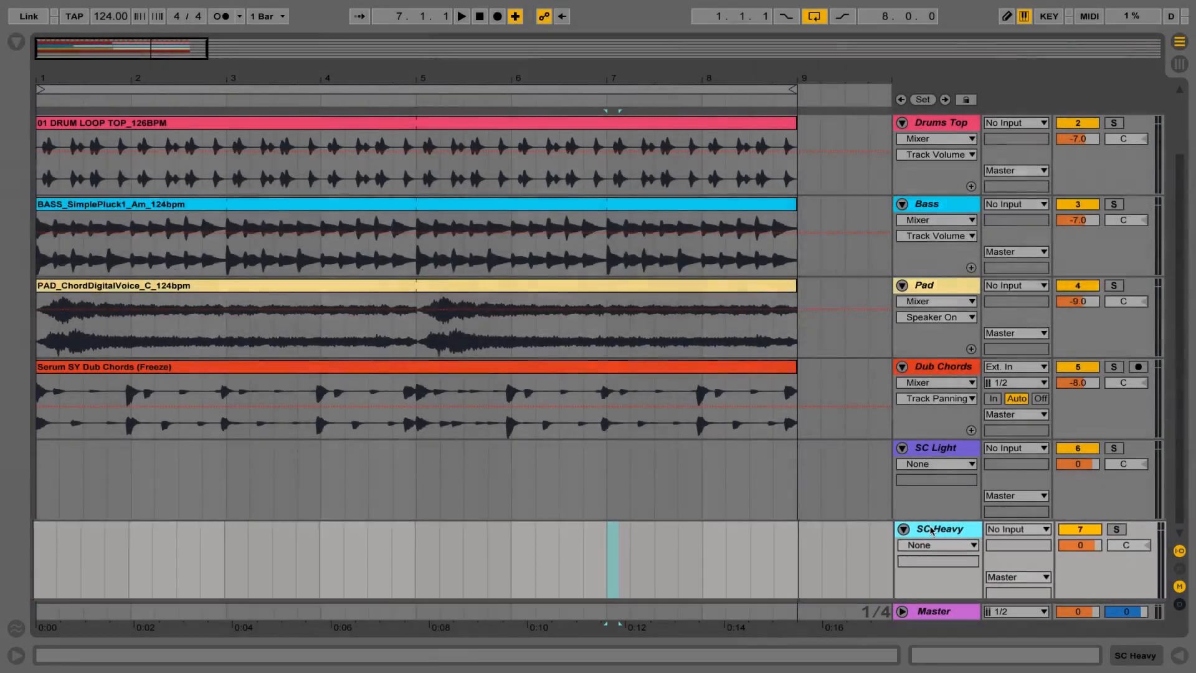
key(Return)
scroll(939, 480, up, 2)
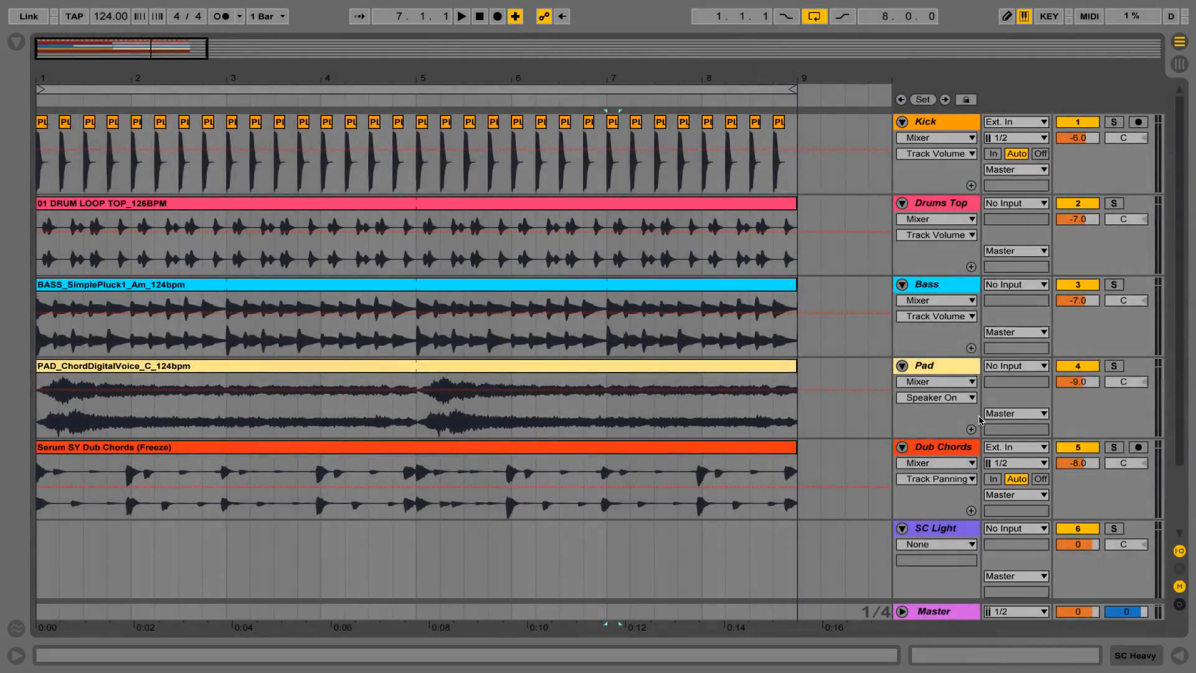
scroll(943, 423, down, 2)
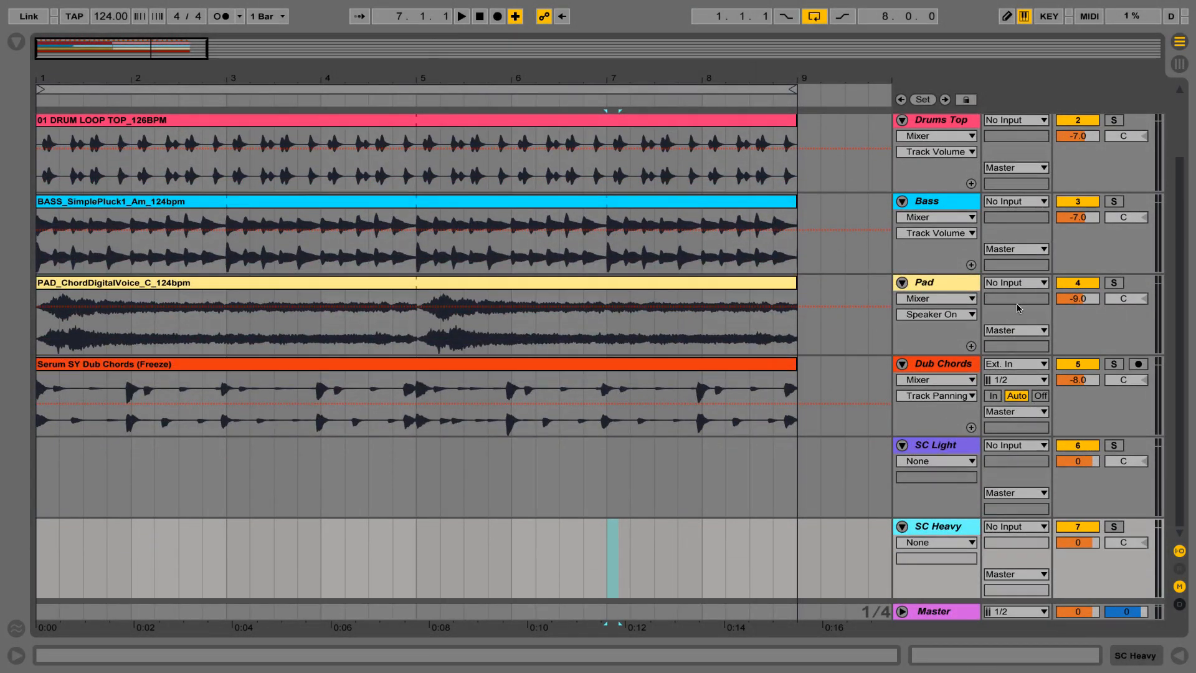
scroll(1020, 298, up, 2)
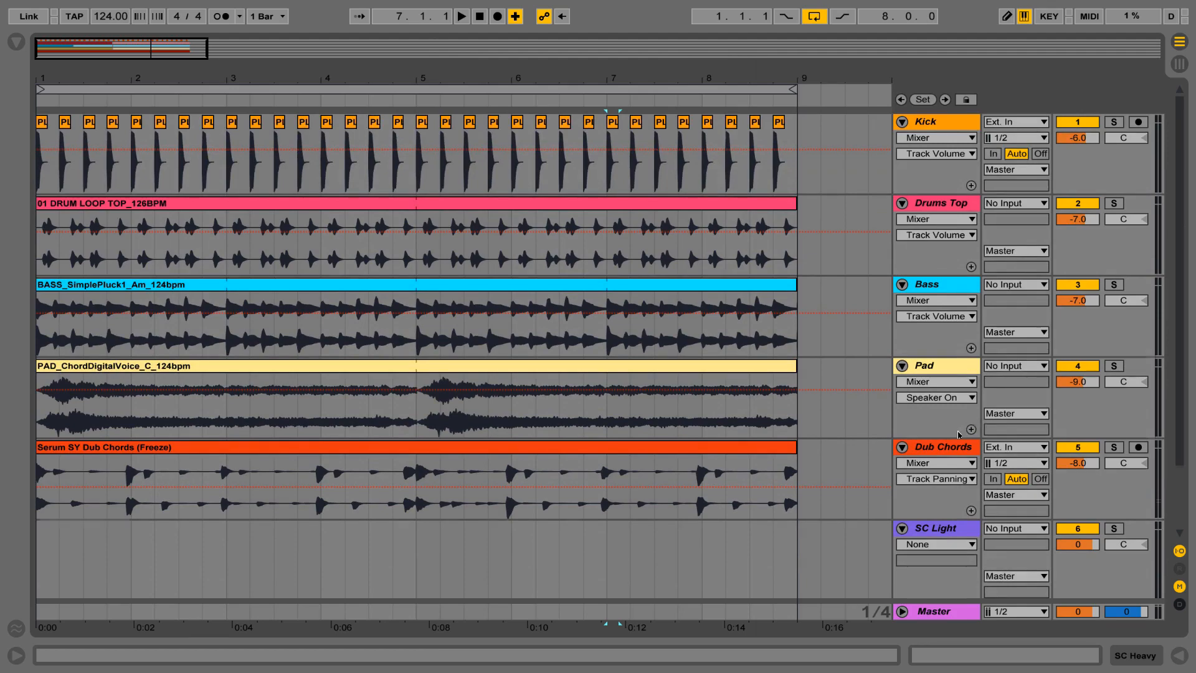
scroll(958, 435, down, 2)
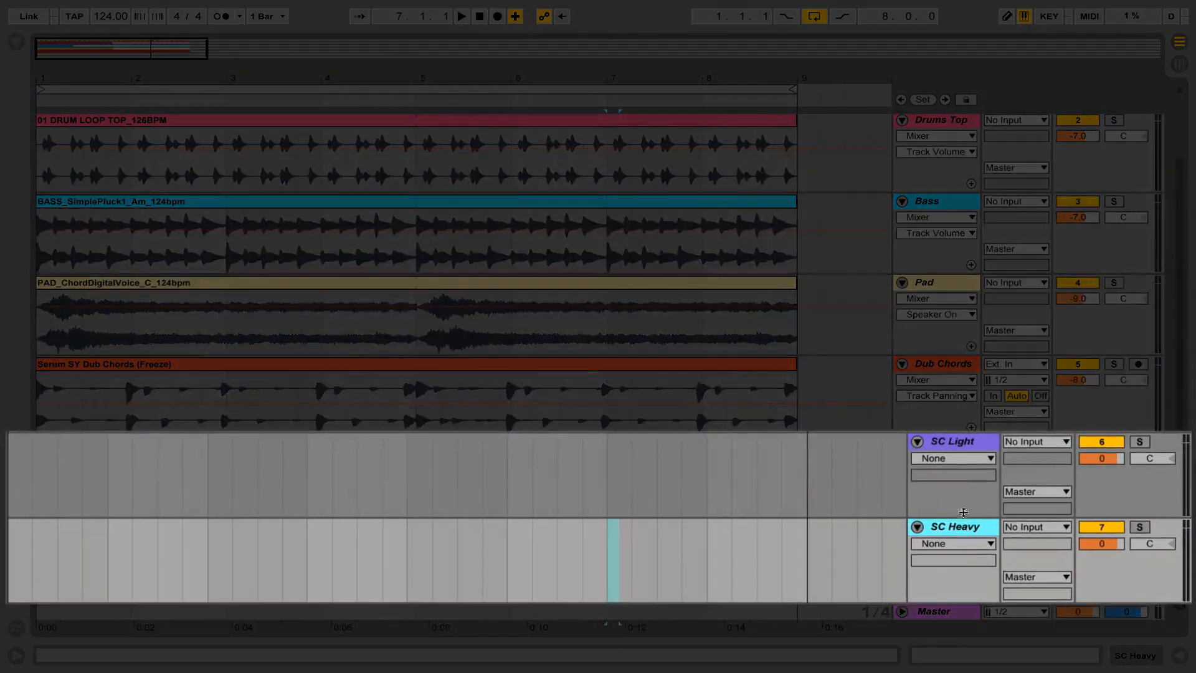
- Add a Compressor from the audio effects to the SC Light track
click(962, 443)
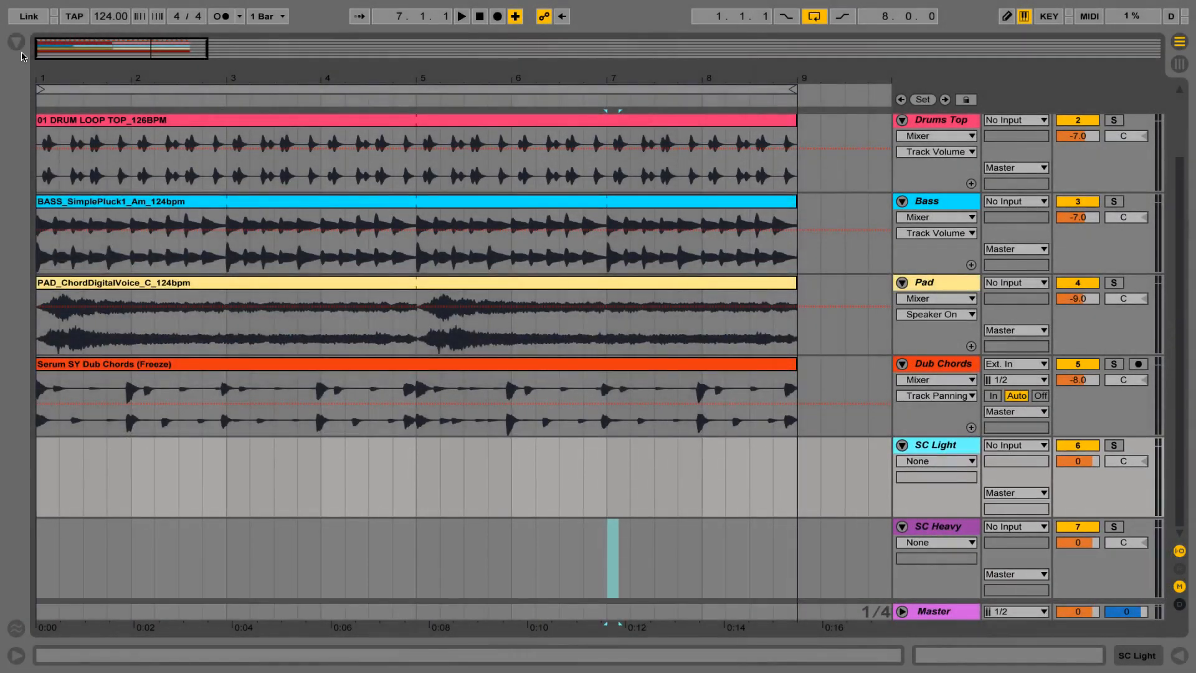
click(17, 45)
drag(279, 173, 318, 173)
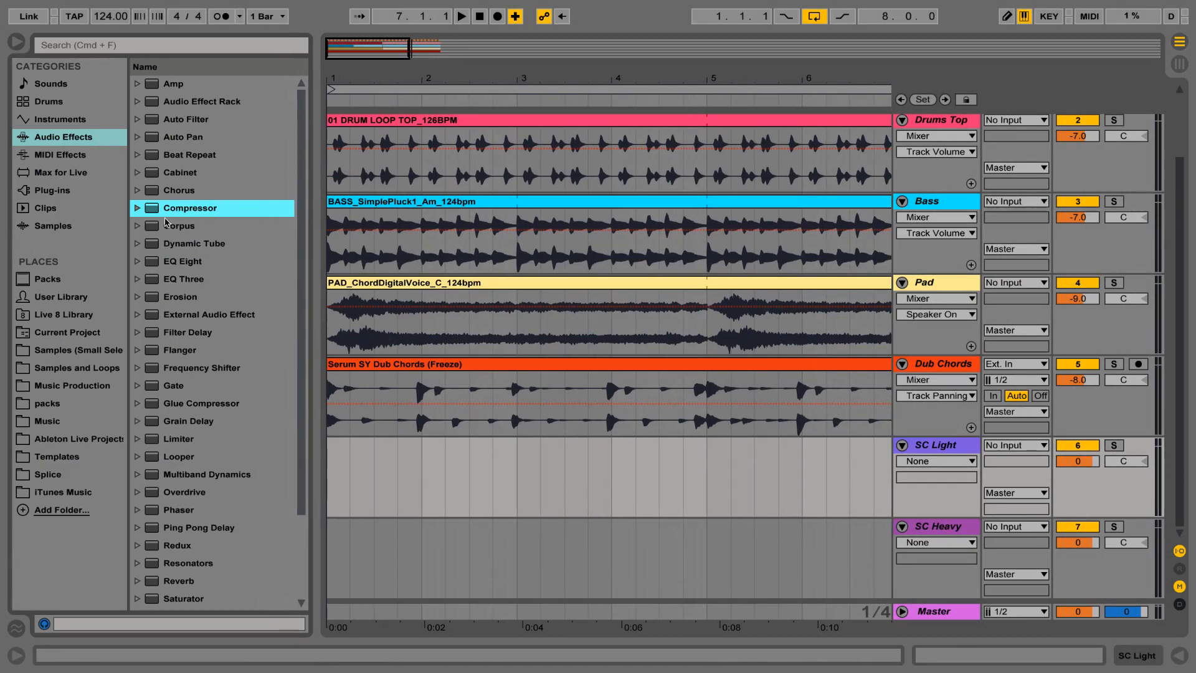
drag(155, 210, 945, 446)
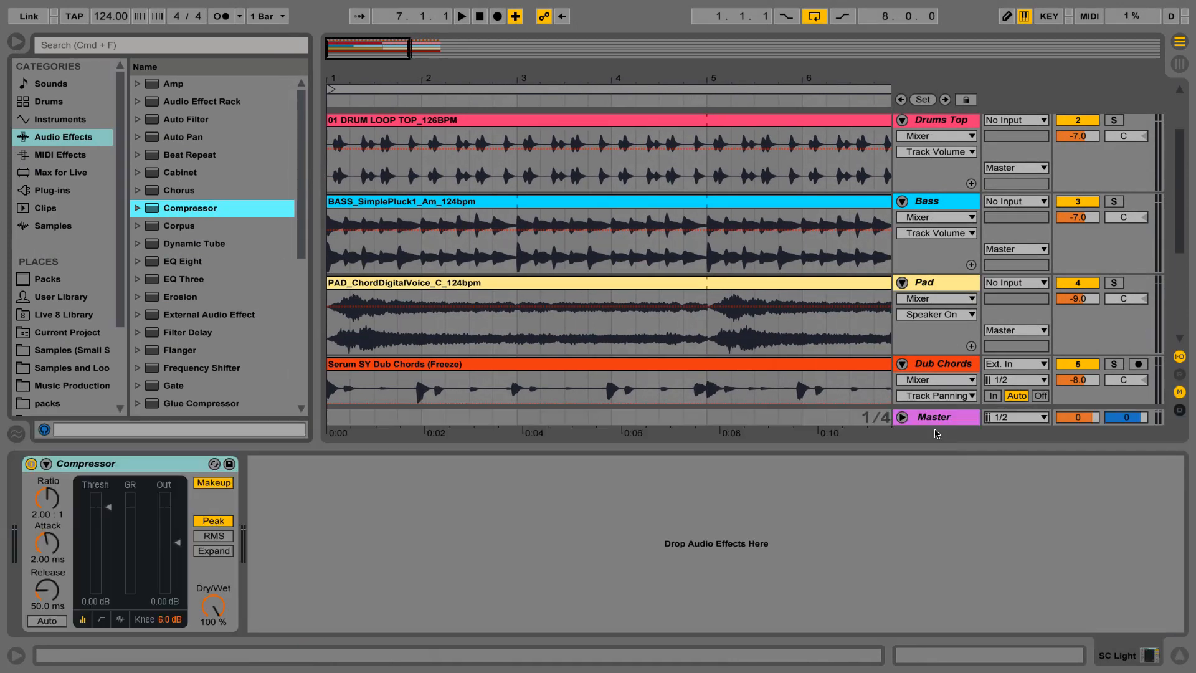
- Enable sidechain on SC Light's Compressor with Kick as the audio source and lower its threshold to -8.68 dB
click(46, 464)
click(21, 501)
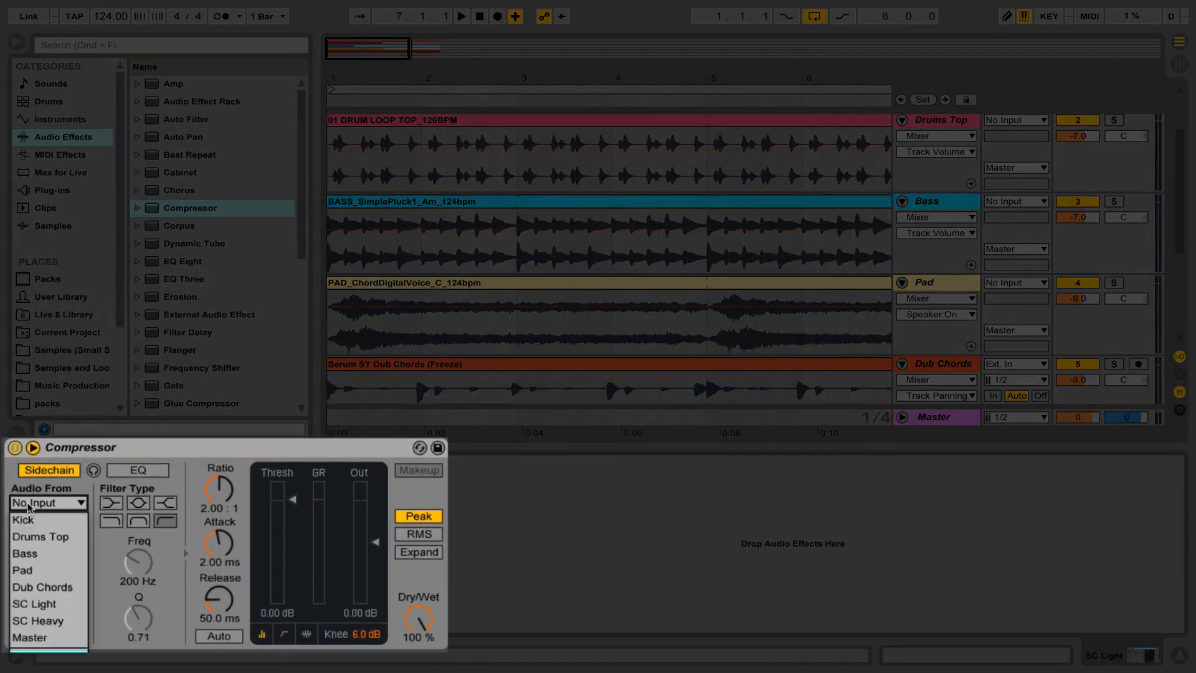
click(30, 519)
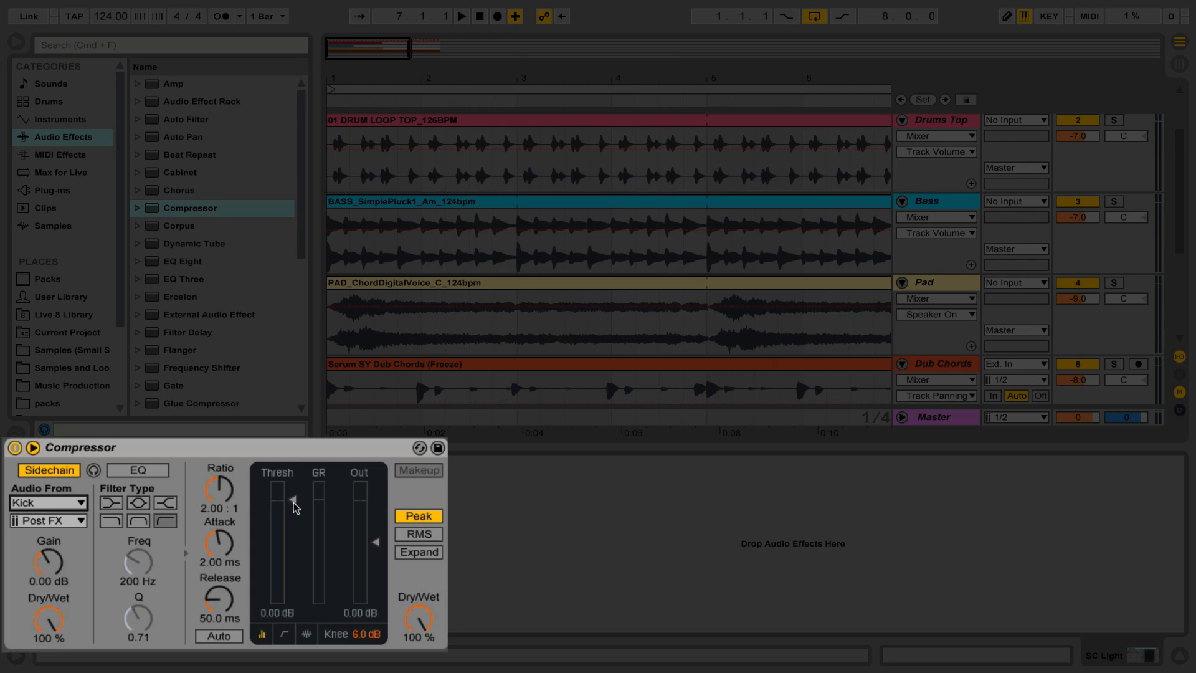
drag(295, 504, 296, 514)
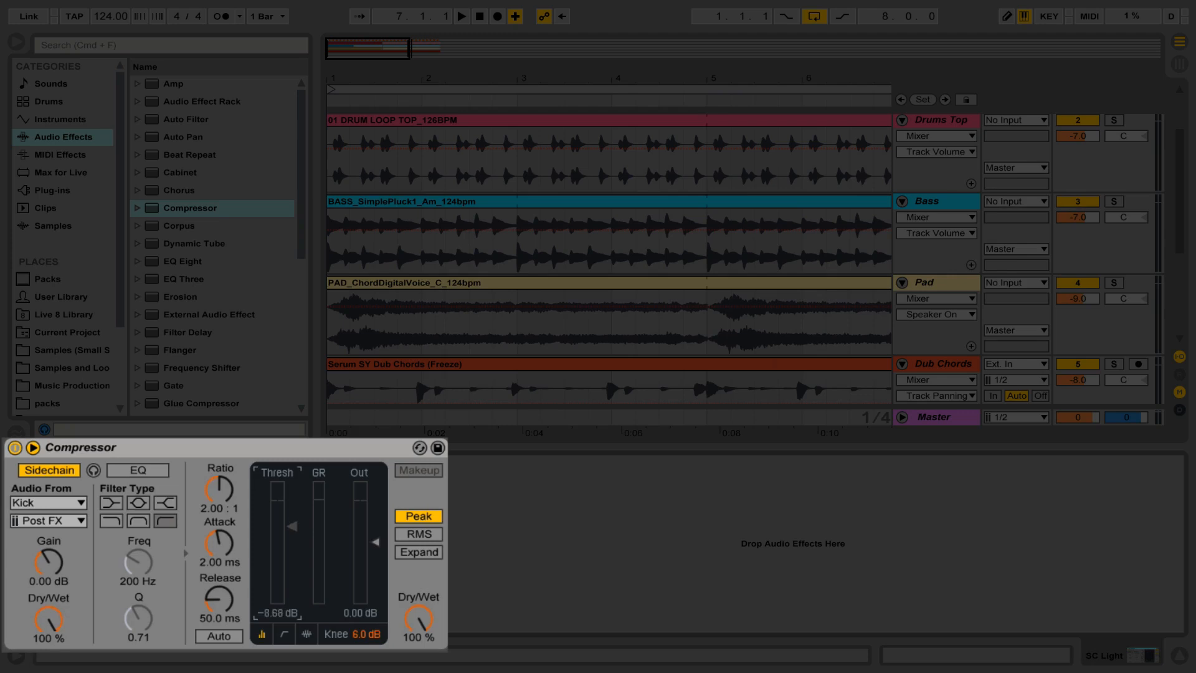
click(219, 490)
click(187, 448)
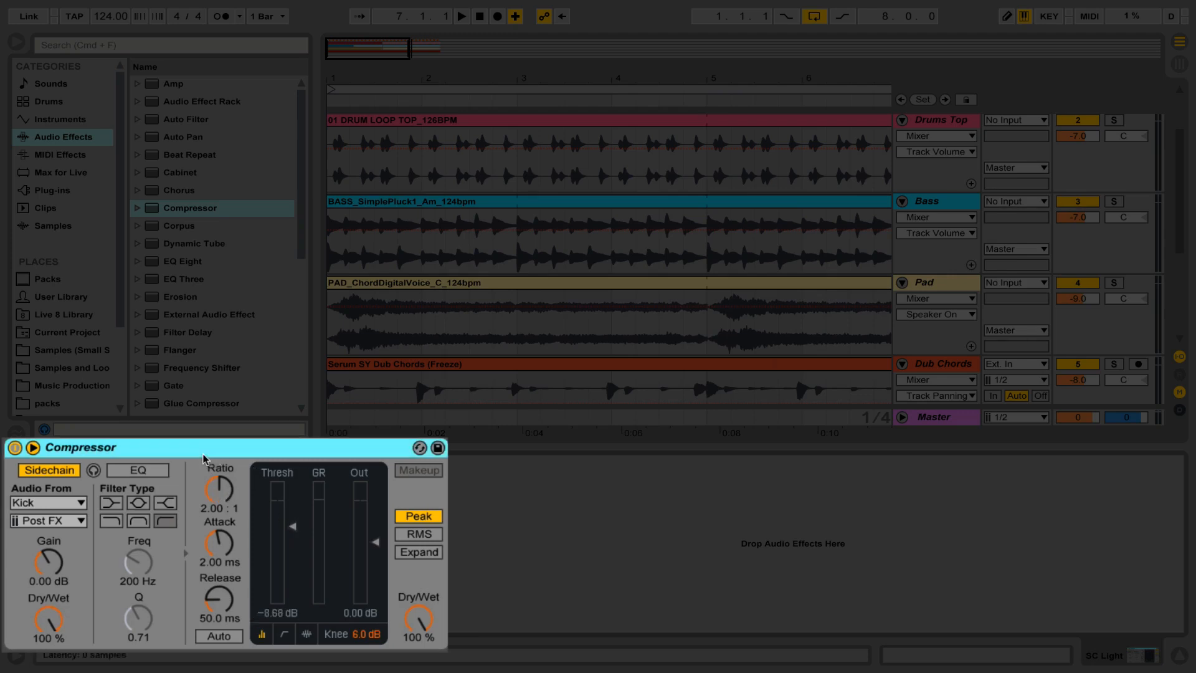
- Copy the sidechained Compressor from SC Light onto the SC Heavy track
click(15, 43)
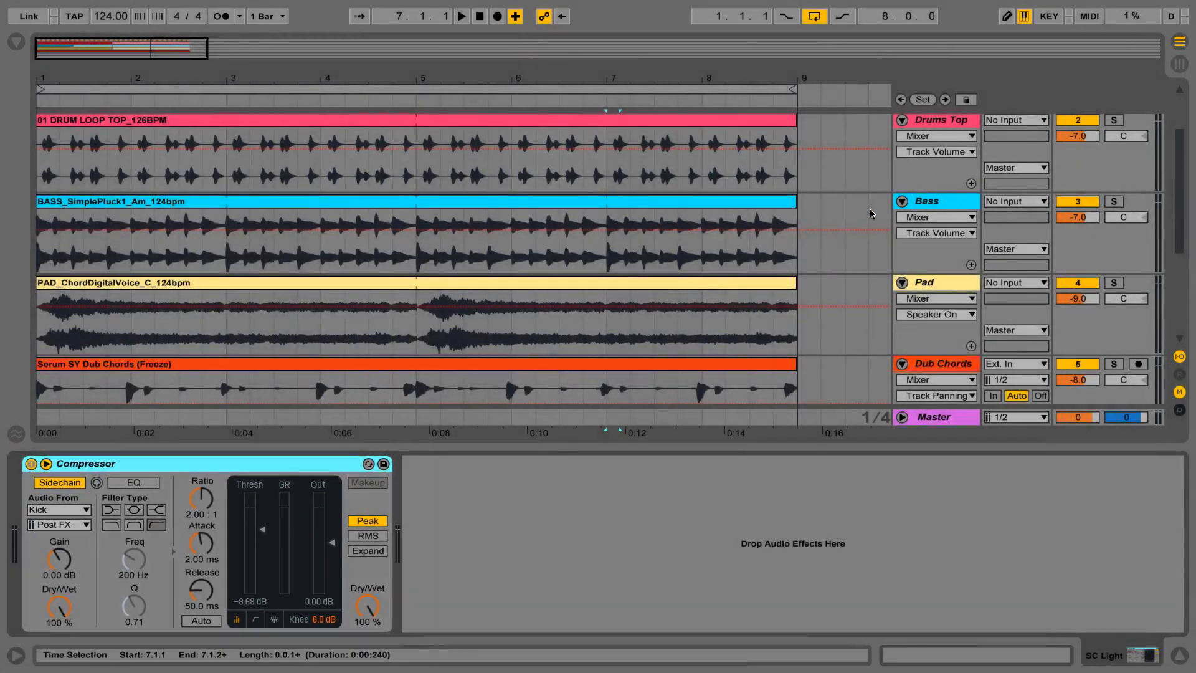
scroll(275, 364, down, 5)
click(166, 463)
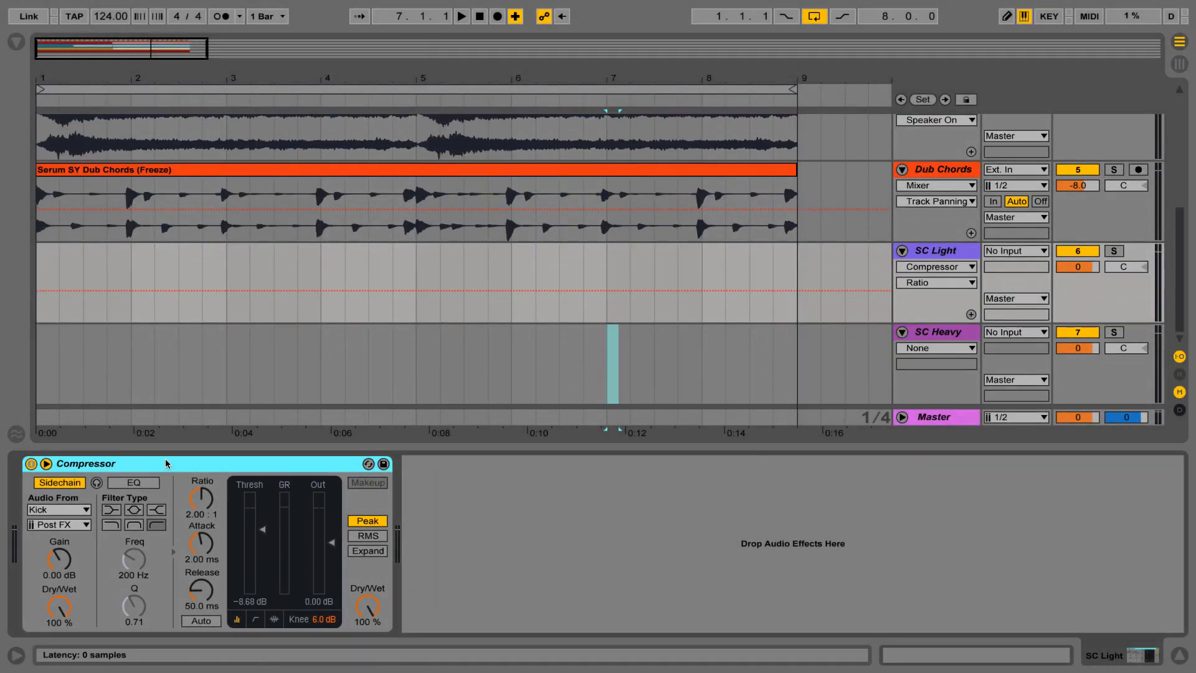
click(935, 334)
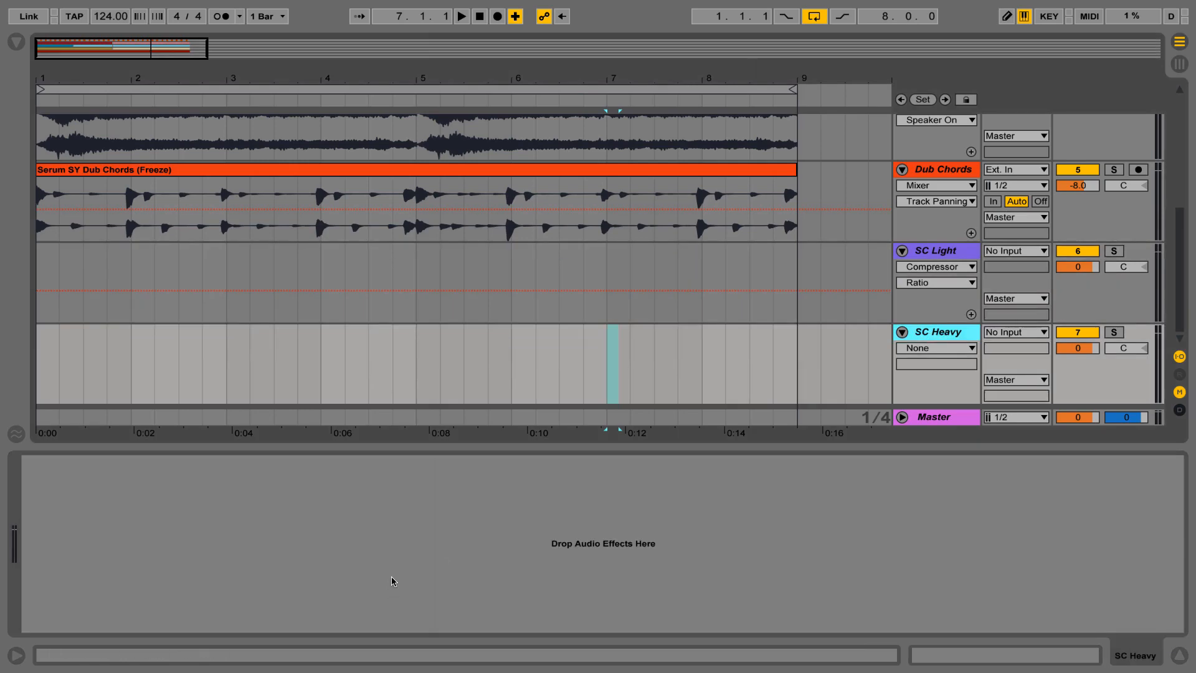
key(ctrl+v)
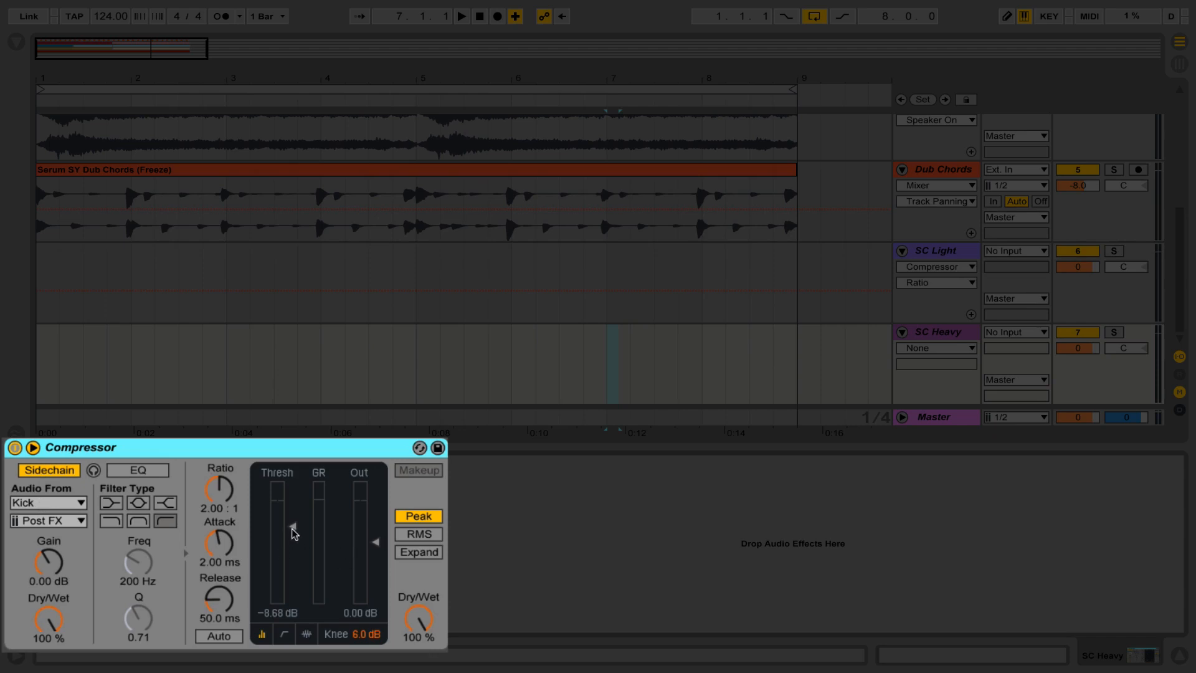
- Set SC Heavy's Compressor to a -inf dB threshold and an inf : 1 ratio, and hide the device view
drag(293, 534, 274, 579)
mouse_move(218, 490)
mouse_down()
mouse_move(218, 468)
mouse_move(218, 490)
mouse_up()
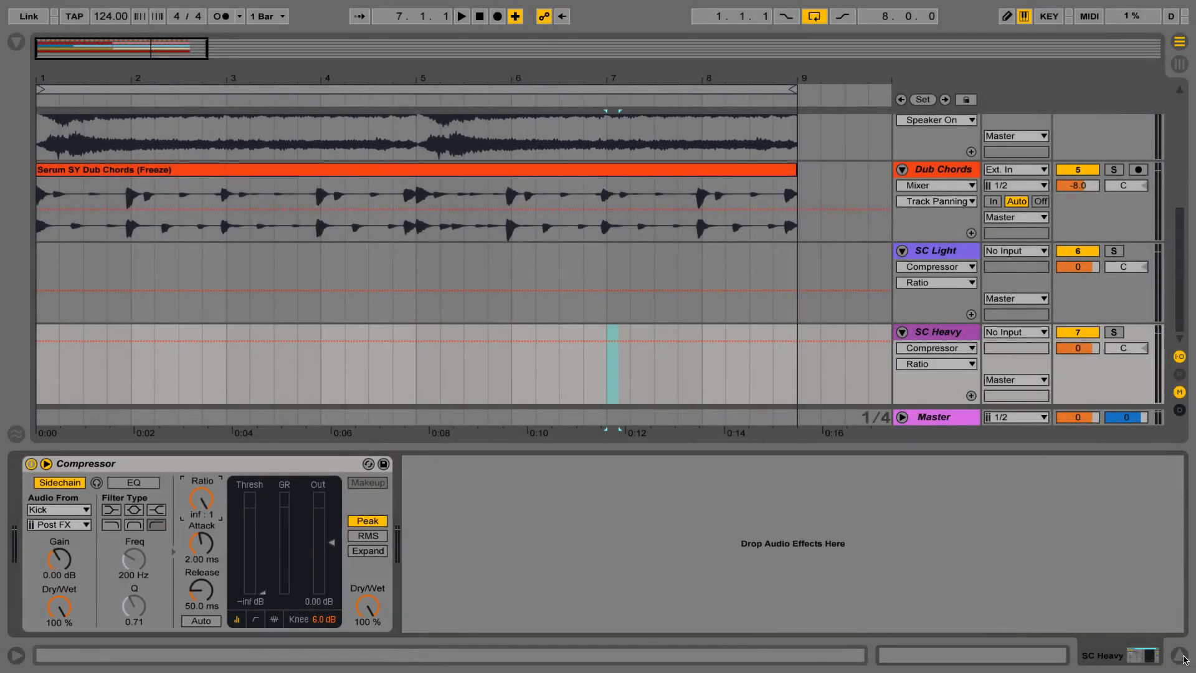
click(1180, 657)
- Route the Bass track's audio output to SC Light
scroll(995, 166, up, 2)
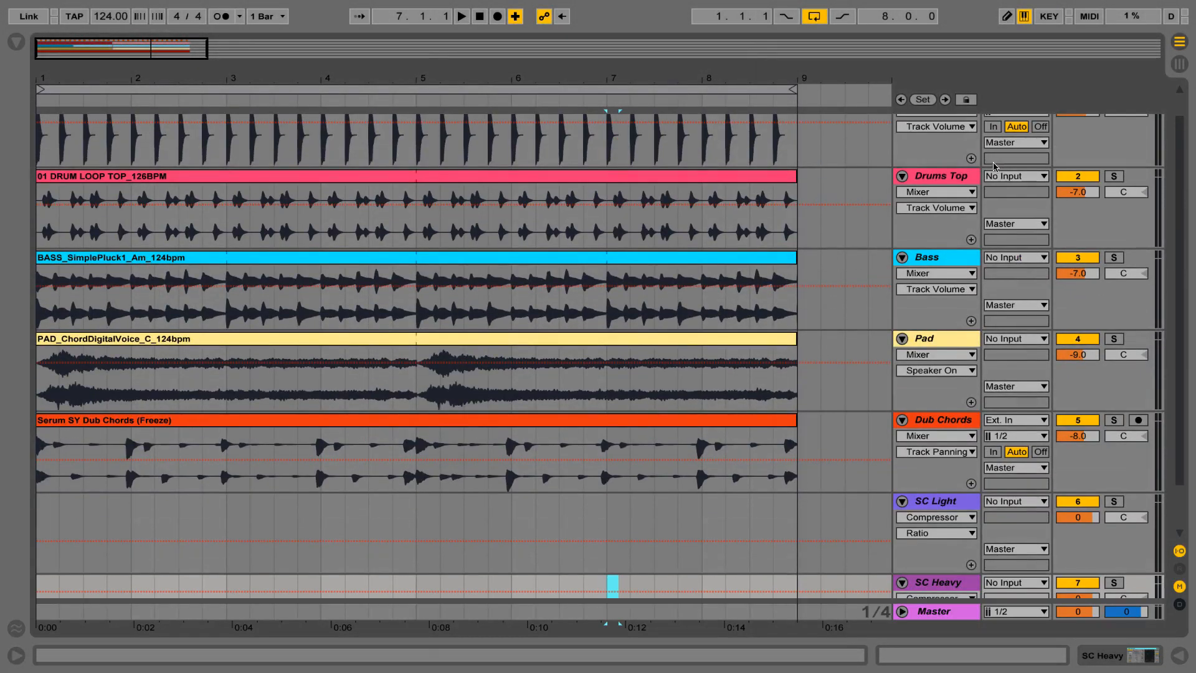
click(939, 258)
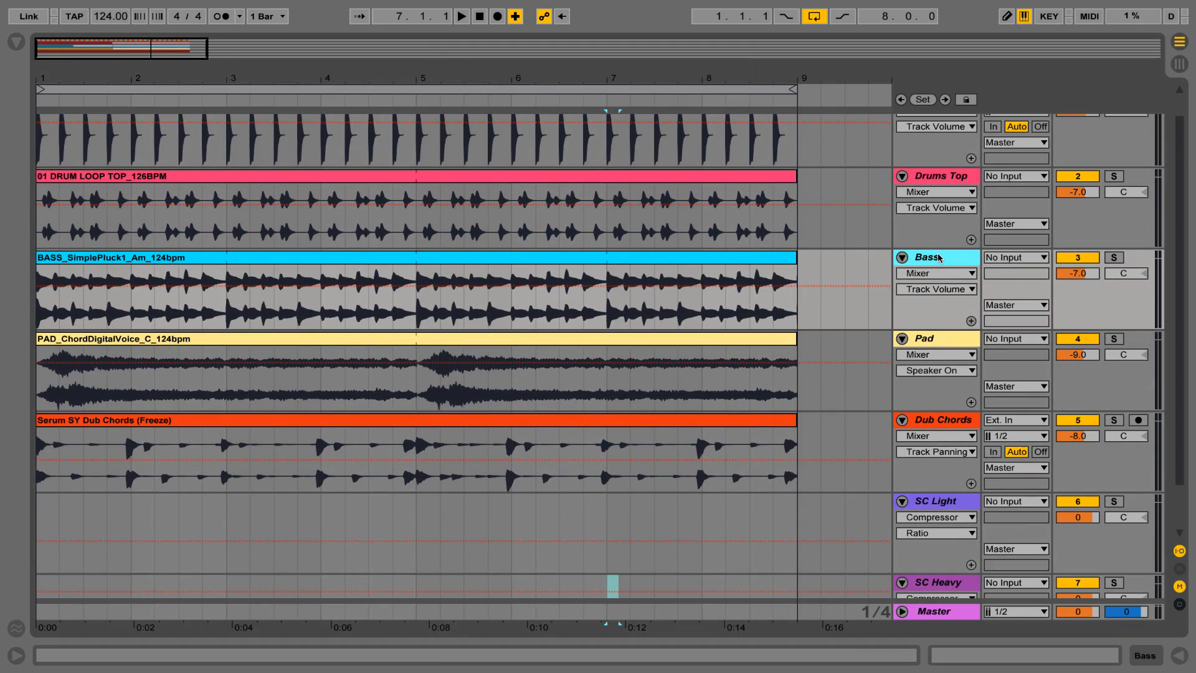
click(1017, 309)
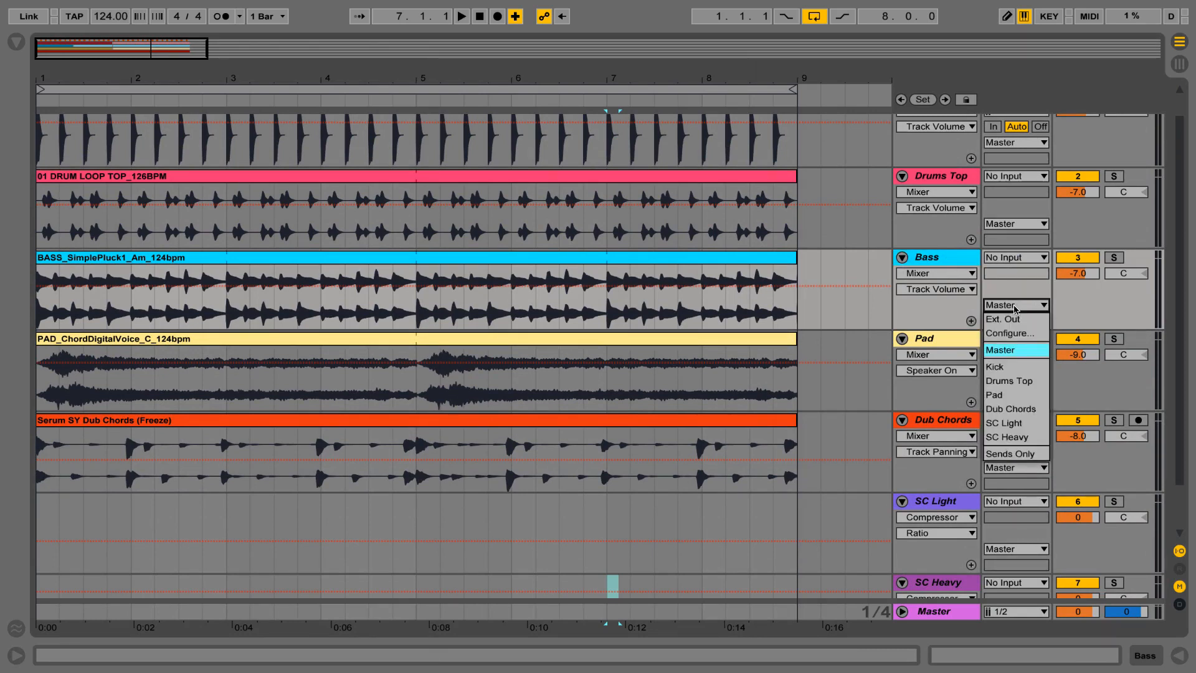
click(1011, 309)
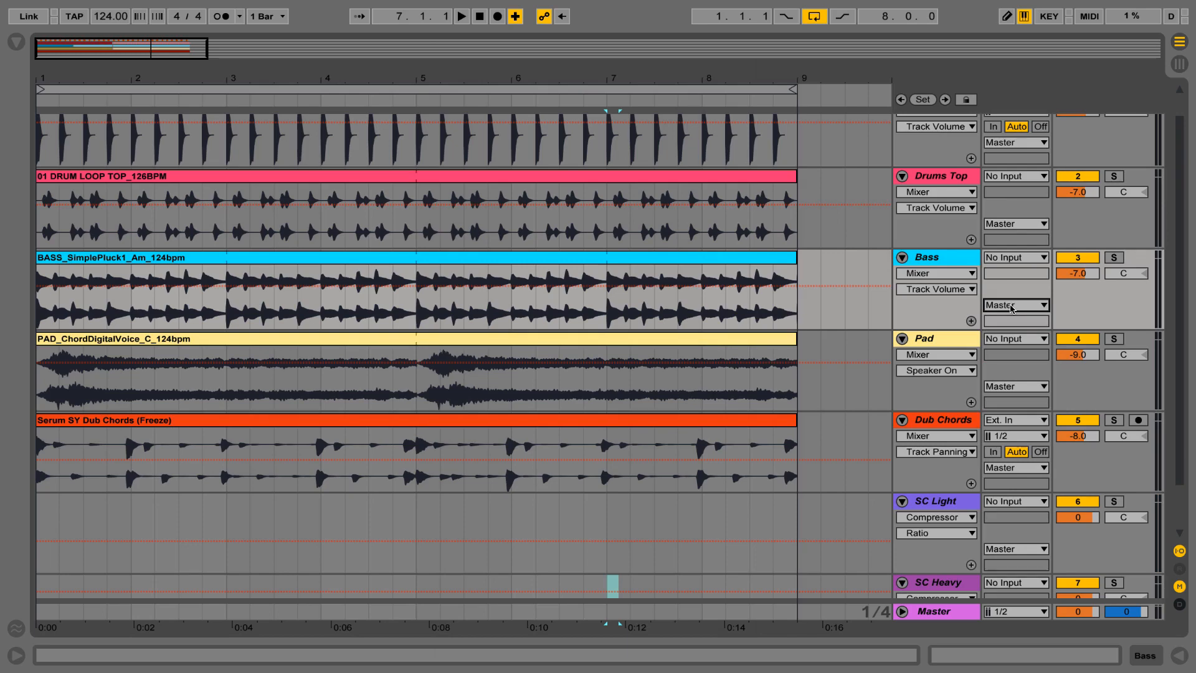
click(1011, 306)
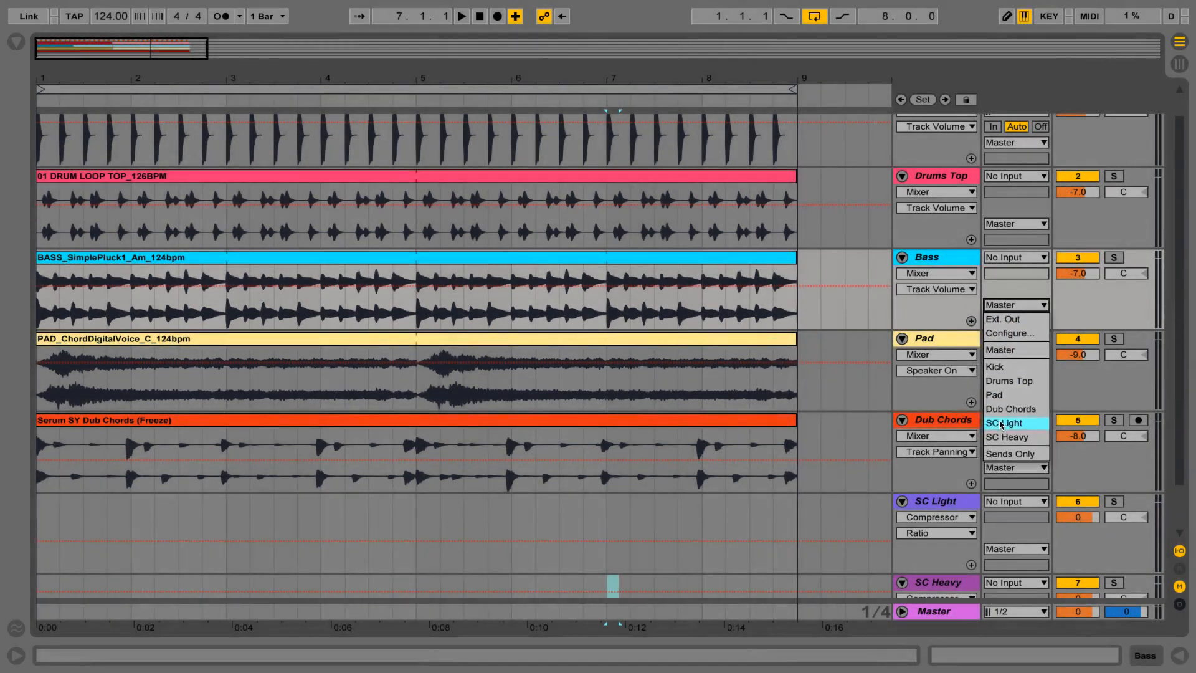
click(1002, 431)
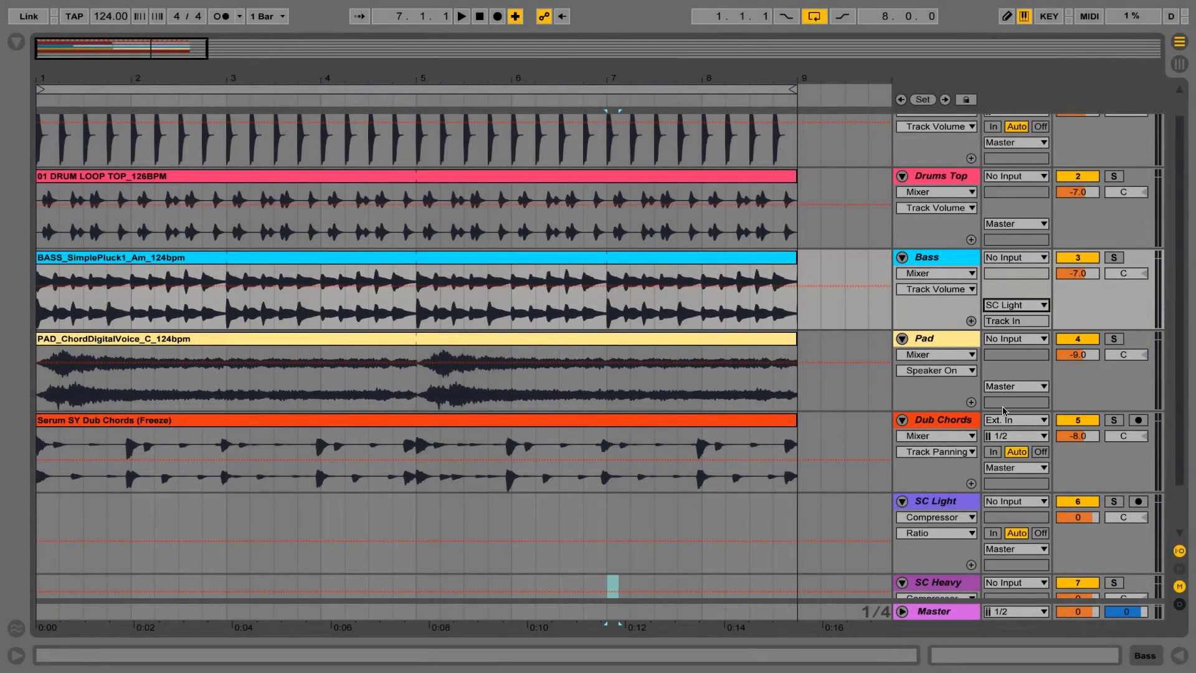
- Set the SC Light track's input monitoring to In
scroll(995, 263, down, 2)
scroll(996, 263, down, 1)
click(937, 446)
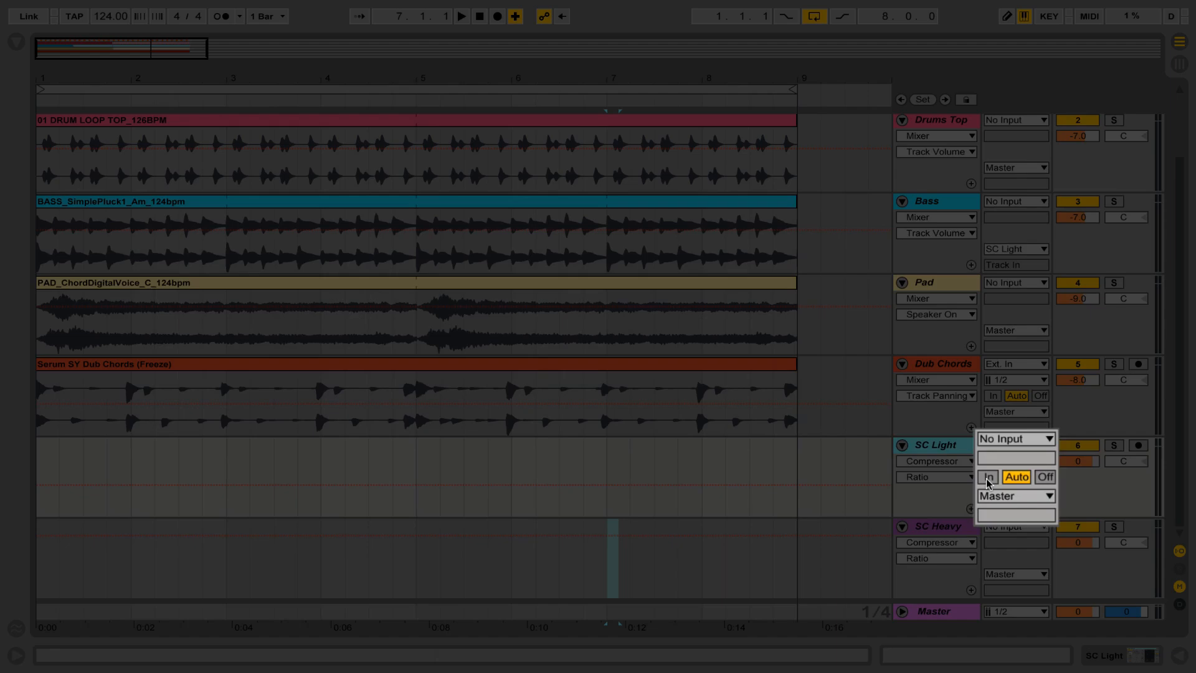
click(992, 478)
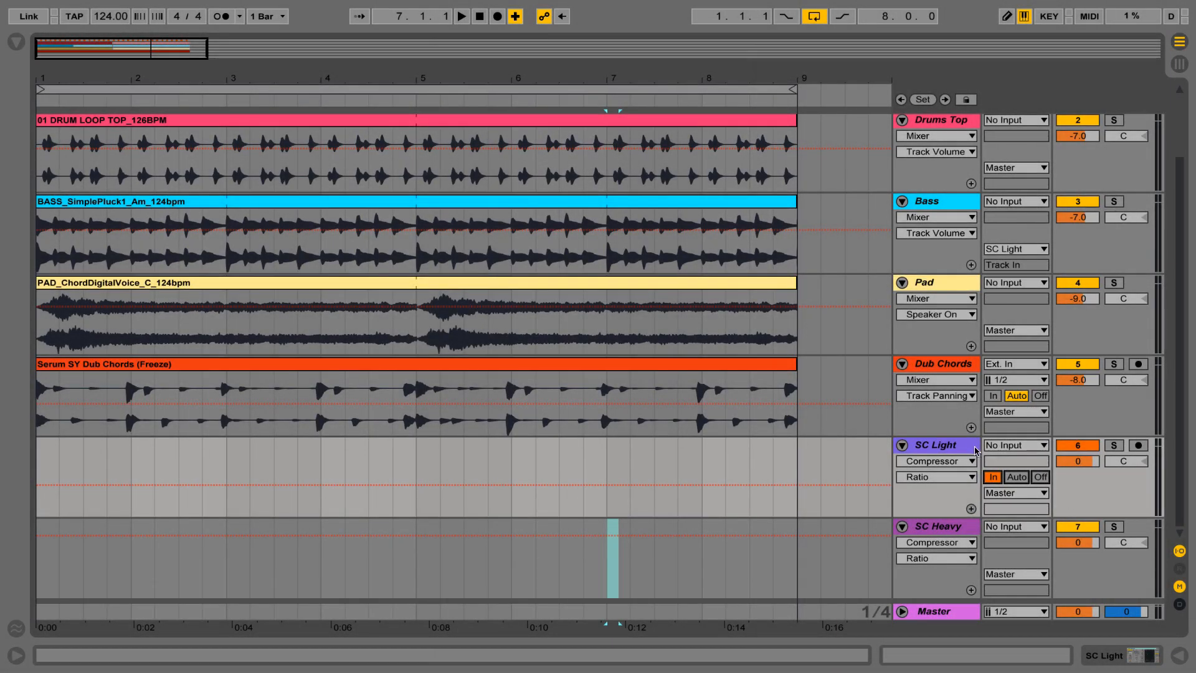
- Start playback and lower the threshold of SC Light's Compressor to -12.0 dB
key(space)
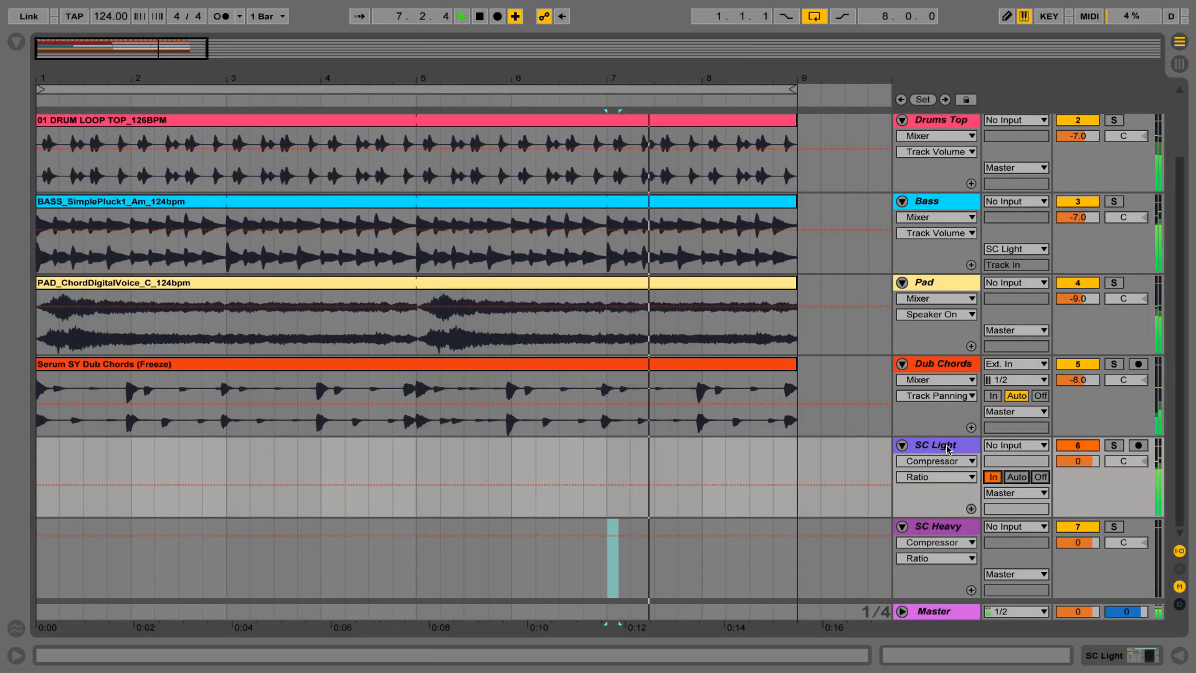
double_click(944, 450)
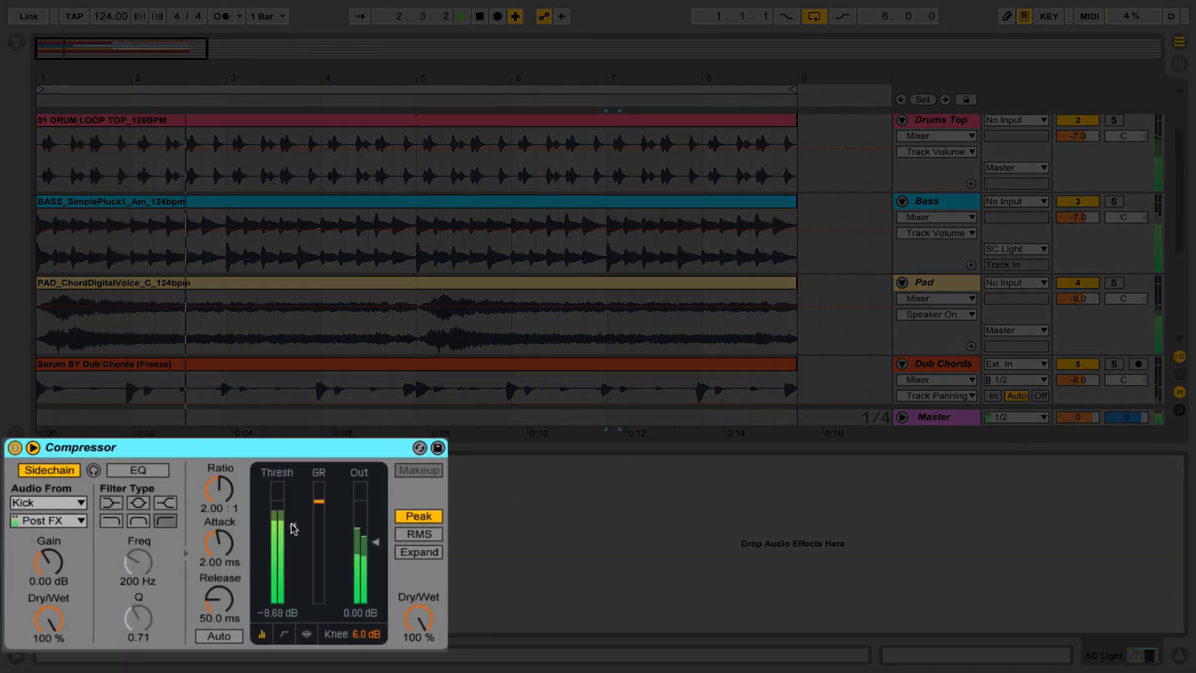
drag(293, 527, 292, 536)
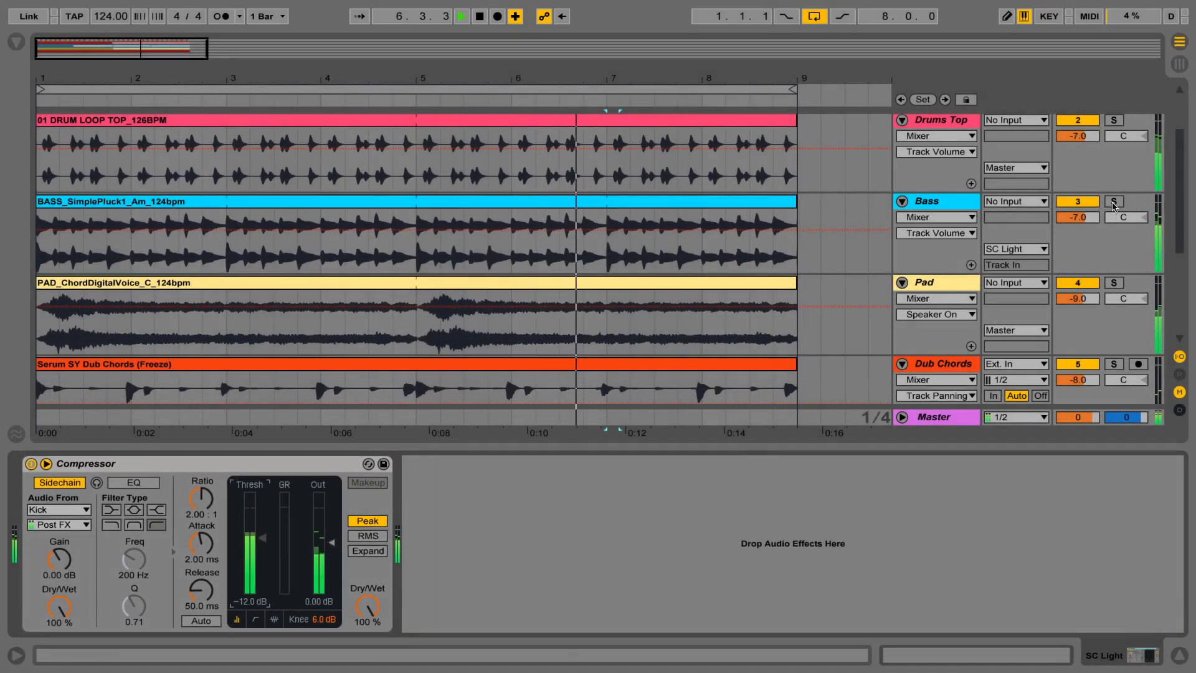
- Solo the SC Light track to audition the ducked bass, and turn its solo off again
scroll(1114, 207, down, 3)
scroll(1114, 212, down, 1)
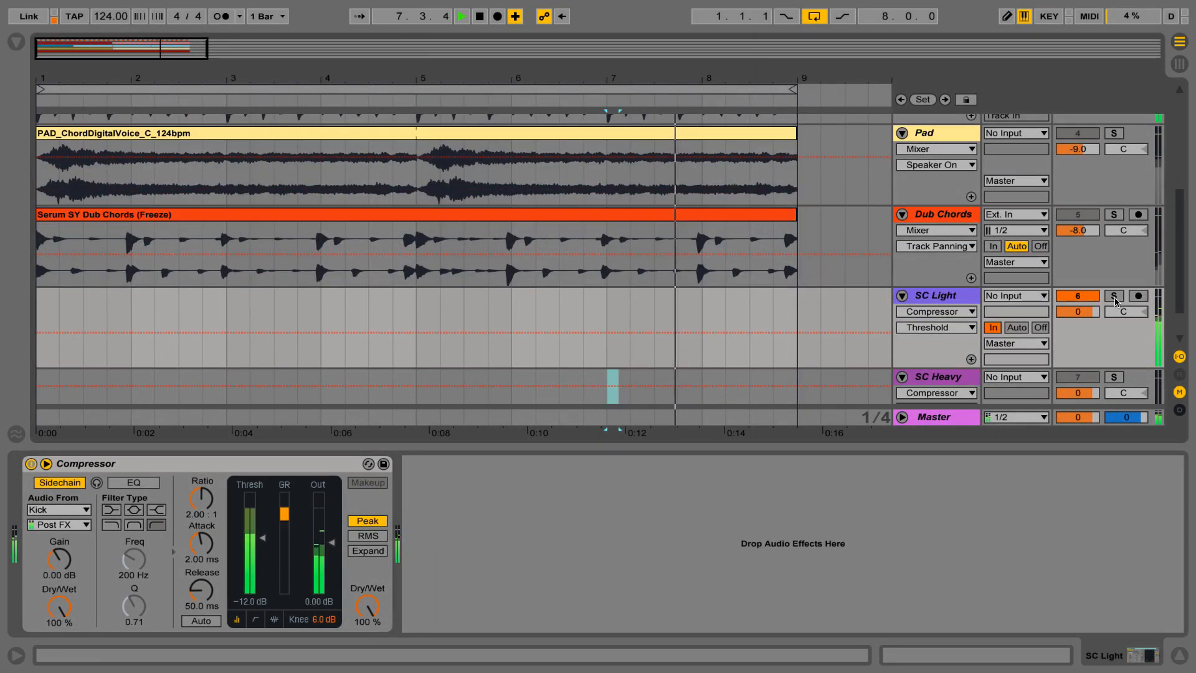
click(1115, 297)
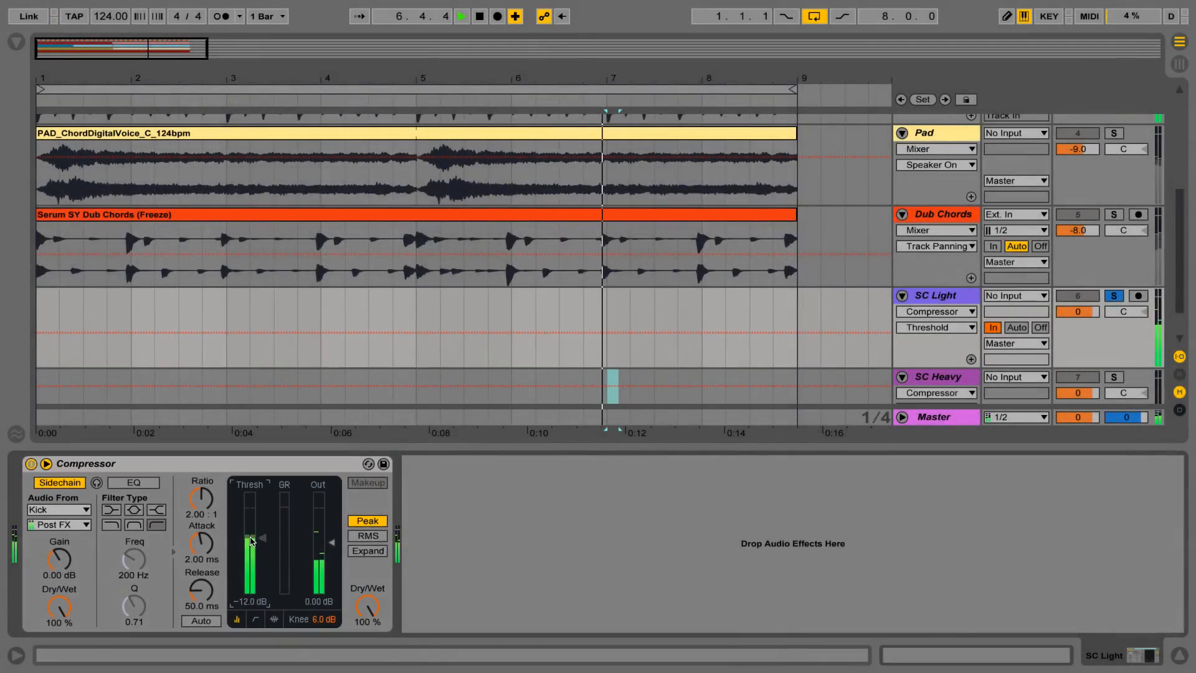
click(1115, 296)
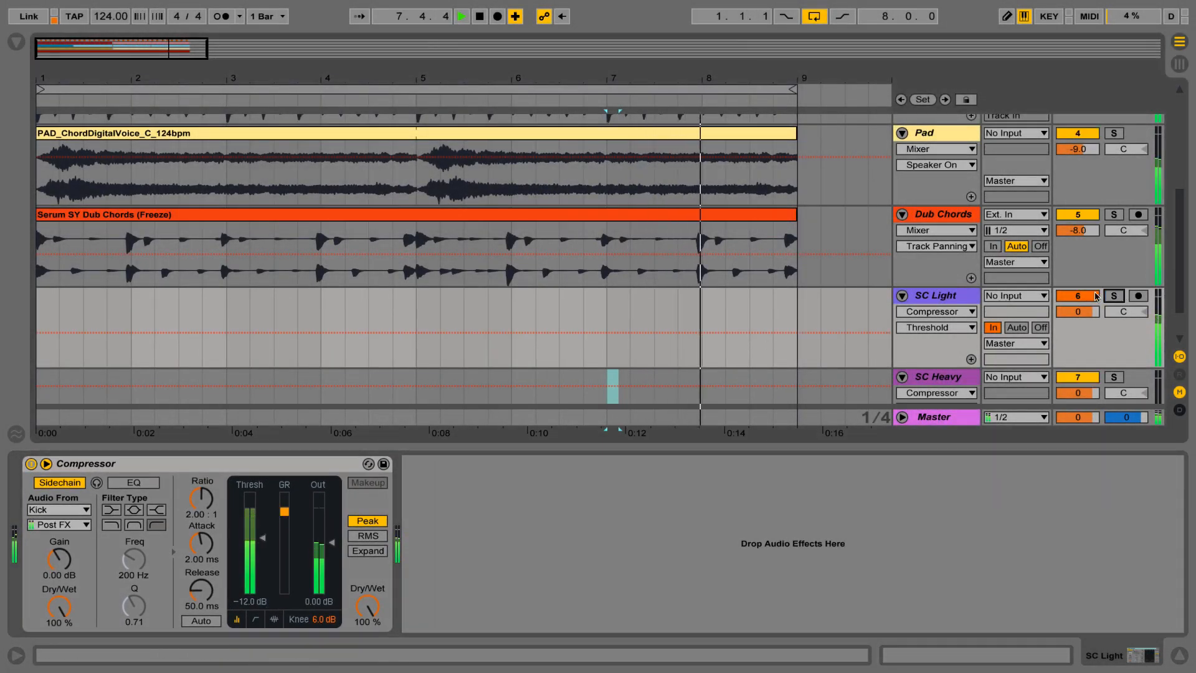
- Hide the device view, select the Pad and Dub Chords tracks together and route both outputs to SC Heavy
scroll(945, 297, up, 4)
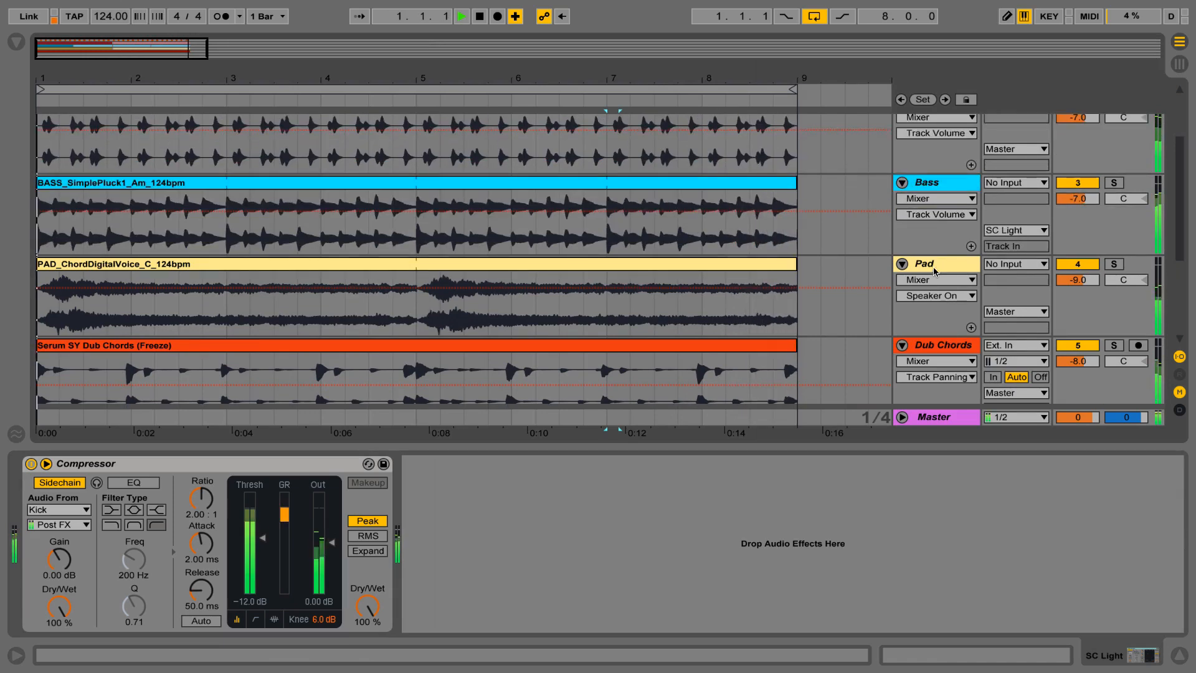
click(934, 272)
click(942, 346)
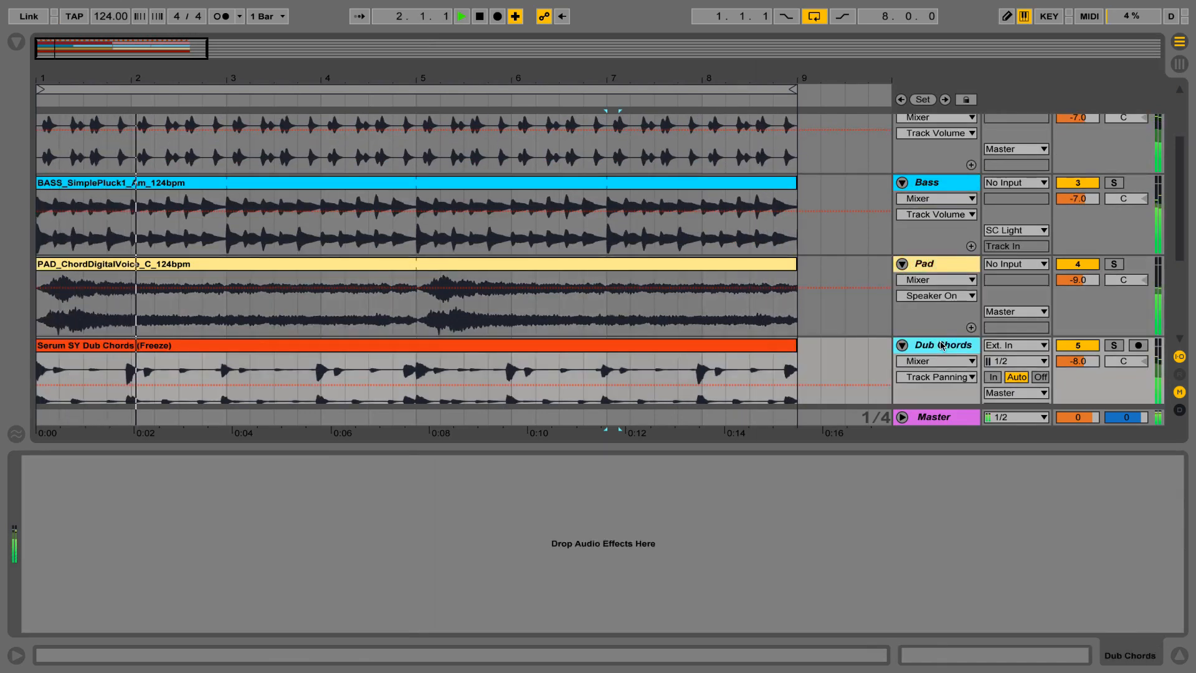
click(1177, 662)
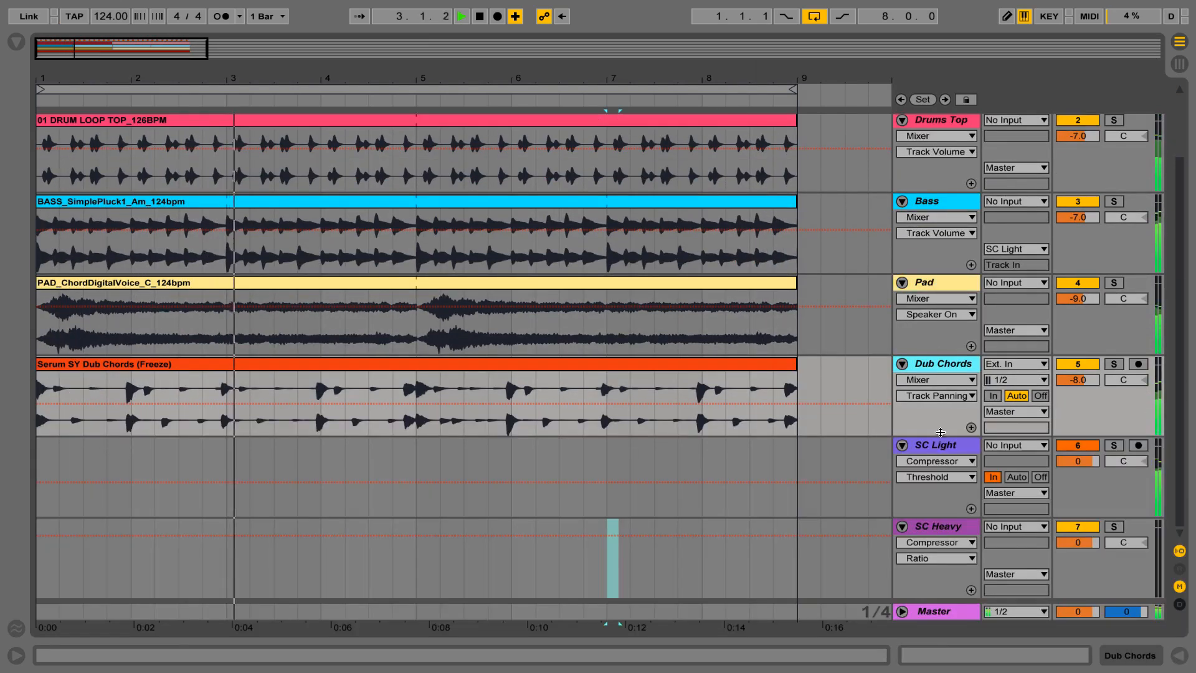
click(941, 284)
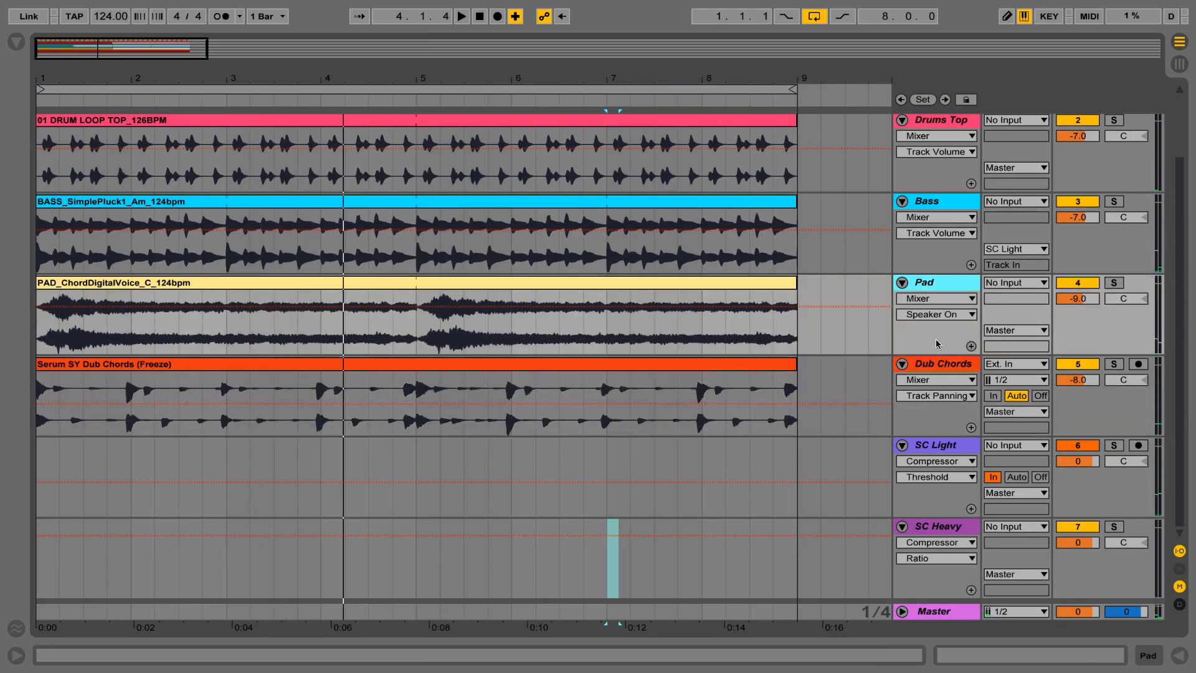
click(935, 366)
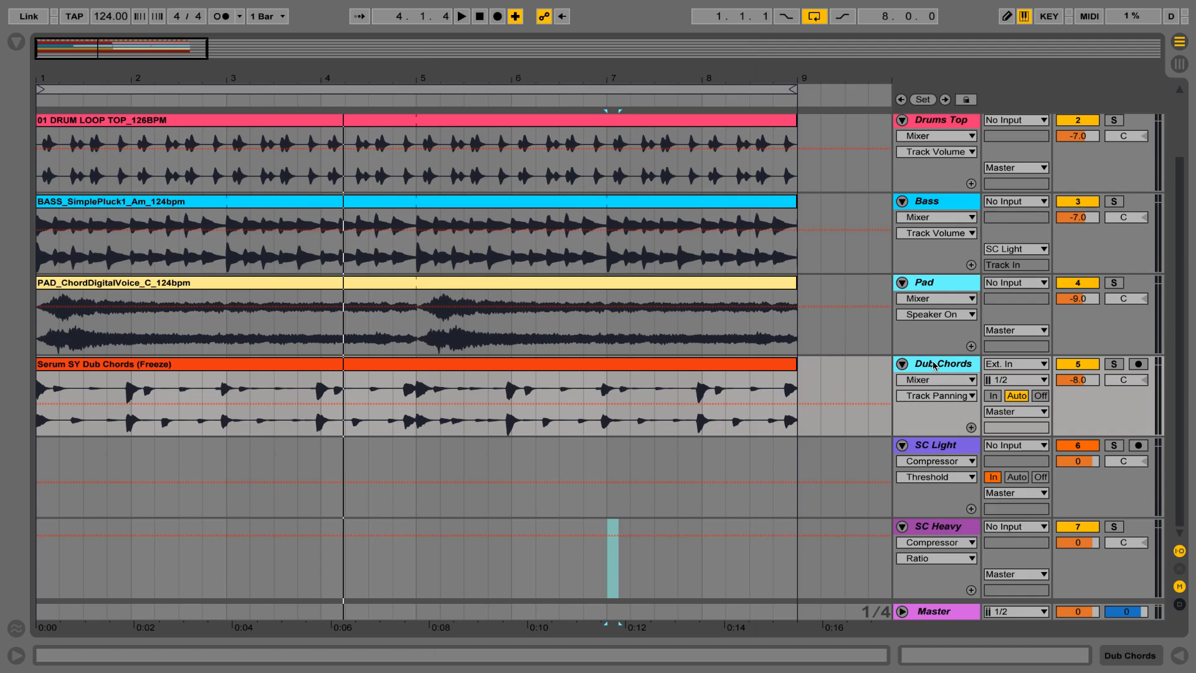
click(1020, 332)
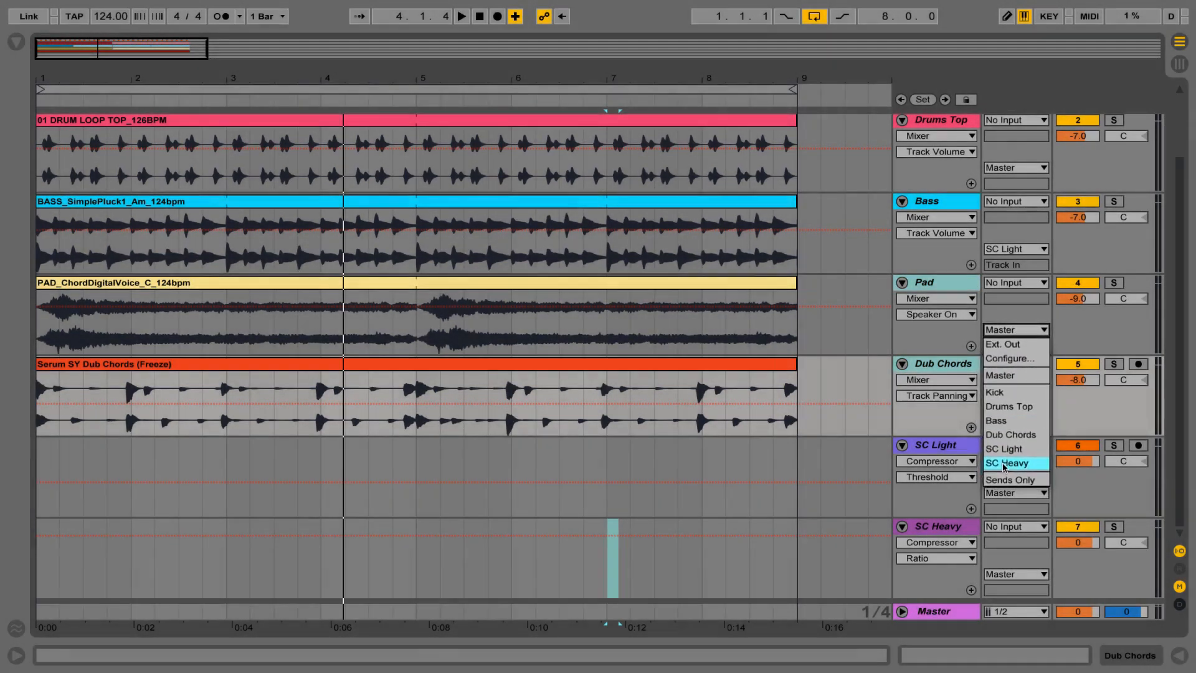
click(1004, 463)
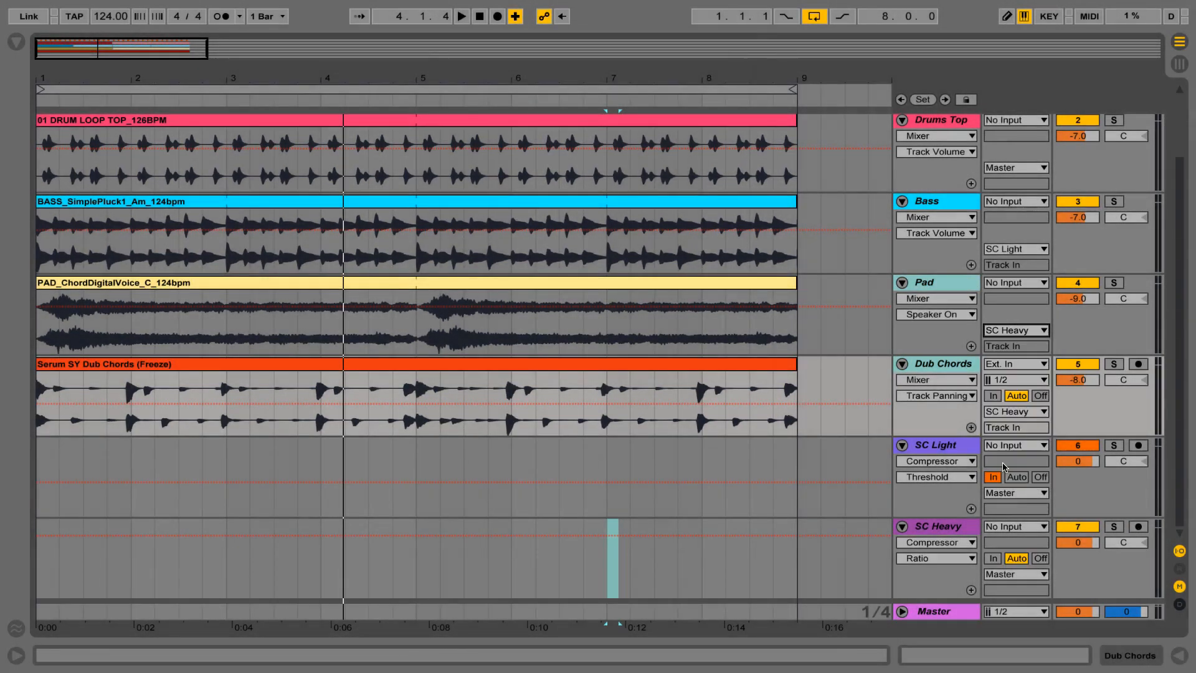
- Set the SC Heavy track's input monitoring to In and play the arrangement
click(993, 559)
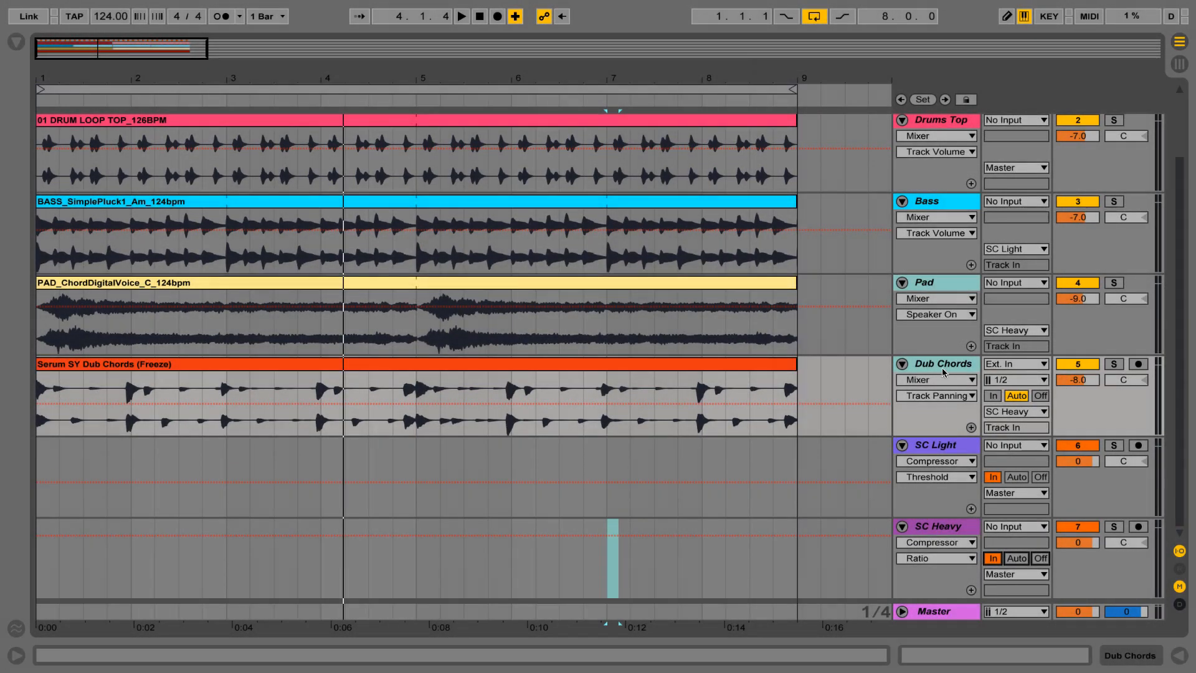
key(space)
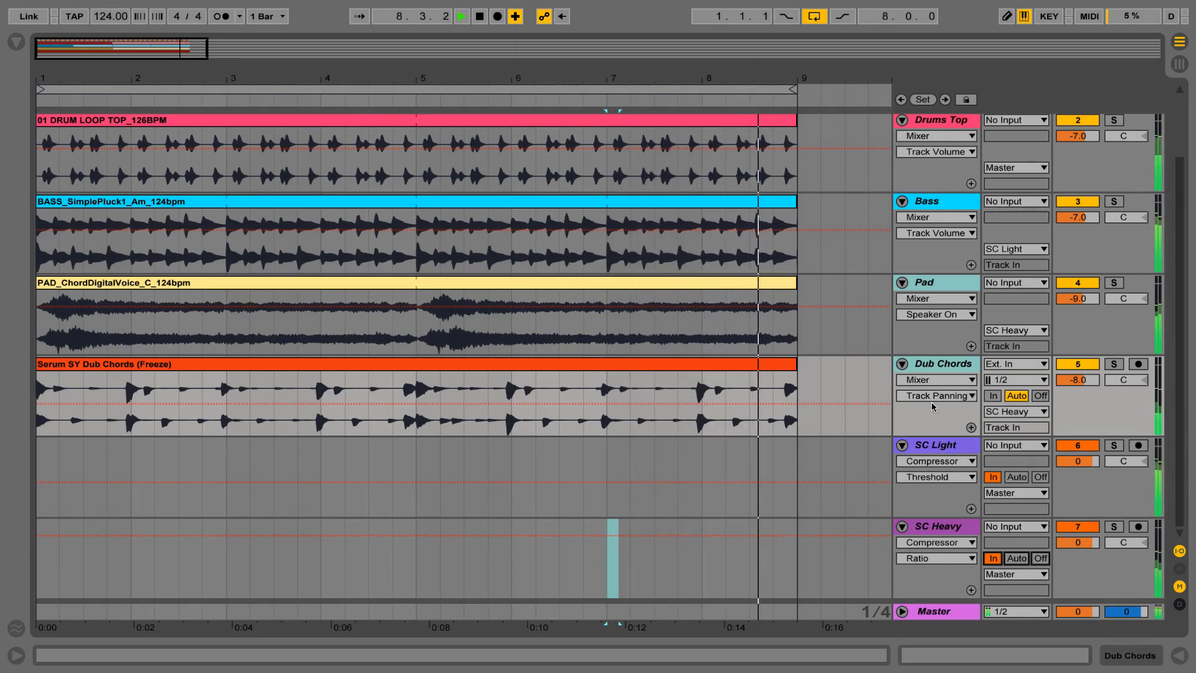
- Solo the SC Heavy track to audition it while watching its Compressor, turn the solo off and hide the device view
click(960, 528)
click(1114, 527)
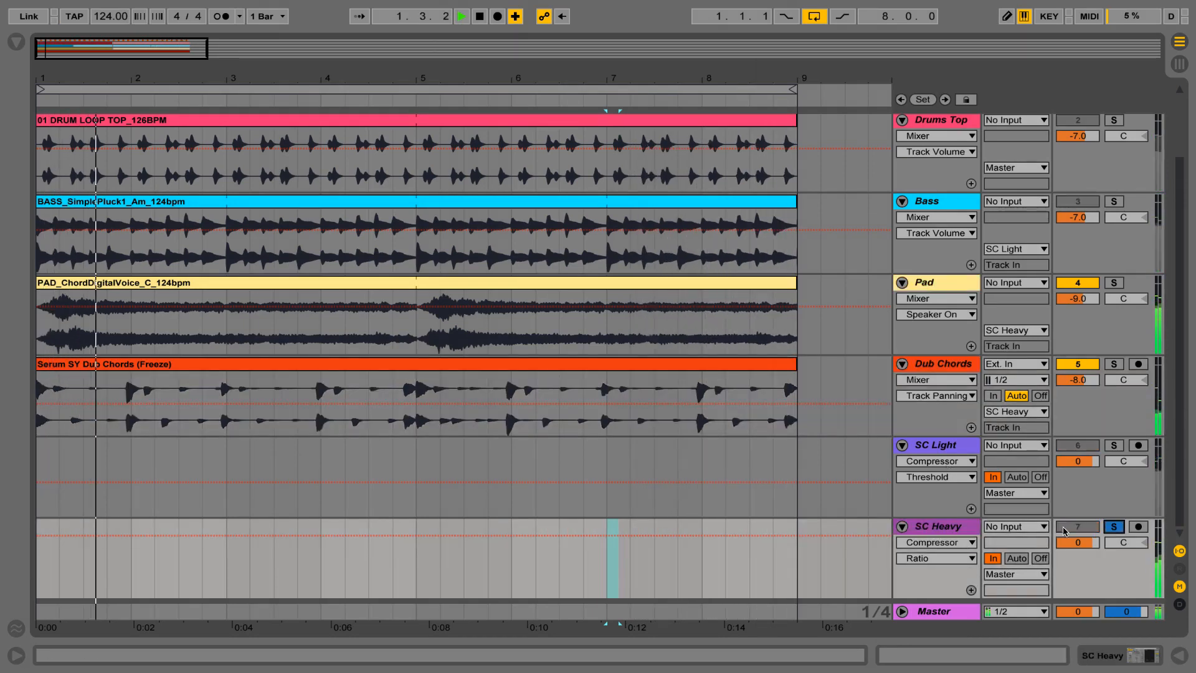
click(965, 531)
double_click(965, 531)
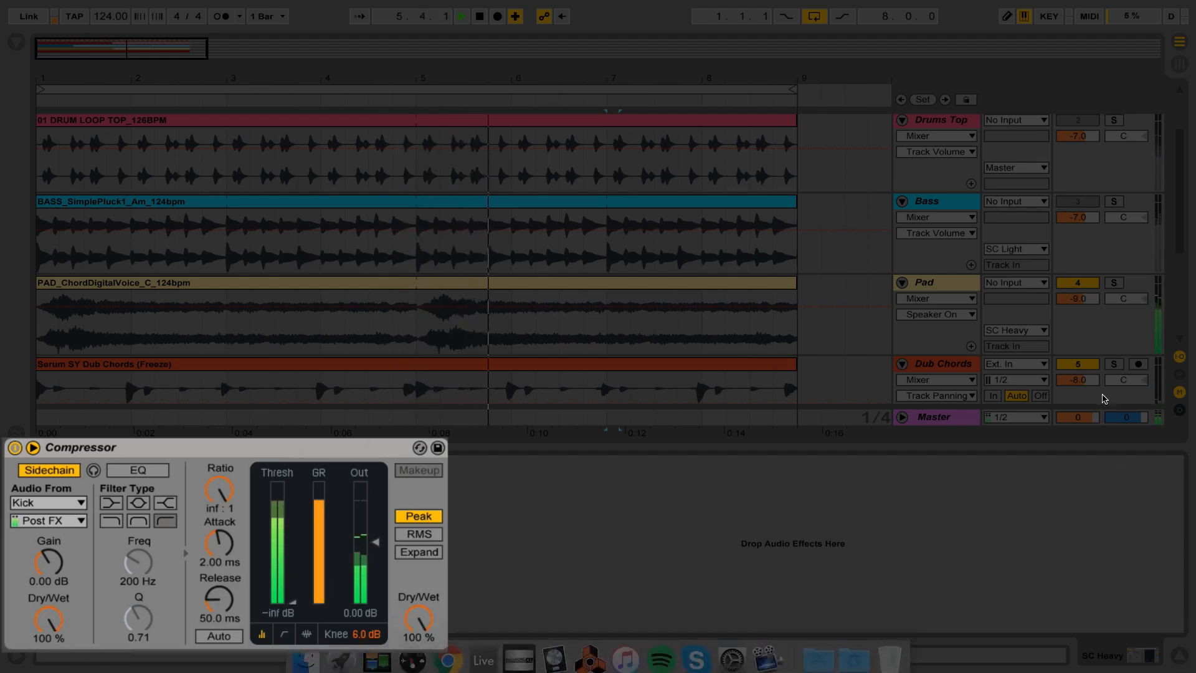
scroll(1091, 349, down, 4)
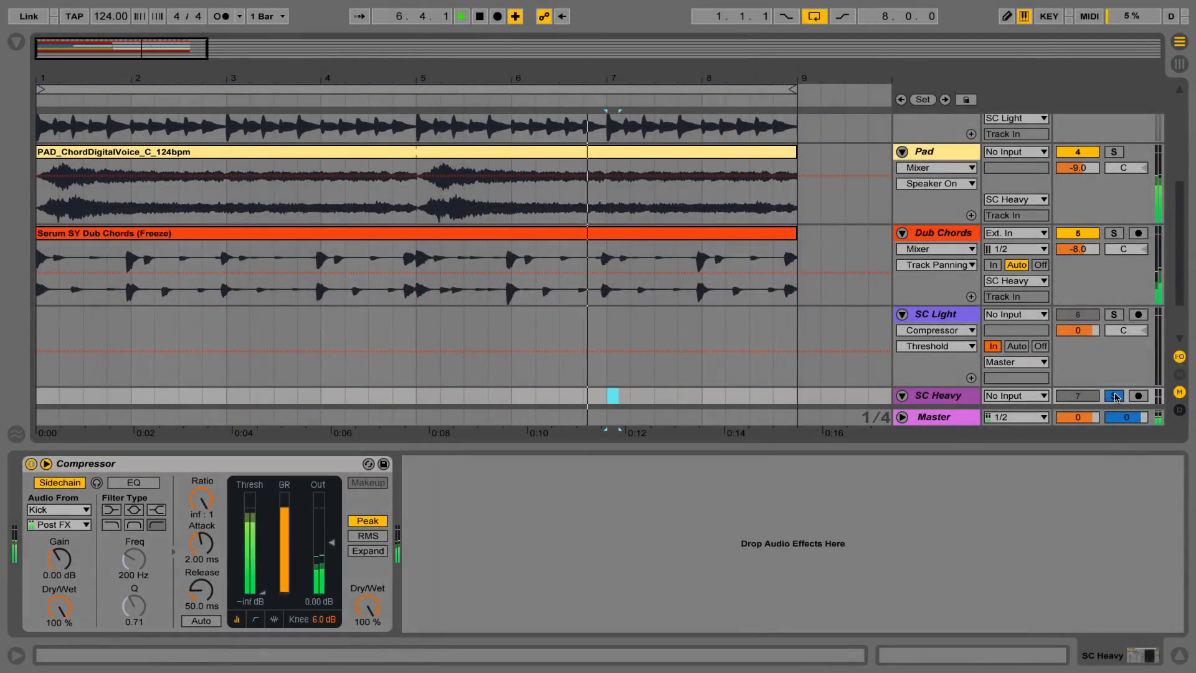
scroll(1074, 371, down, 2)
scroll(1075, 371, up, 6)
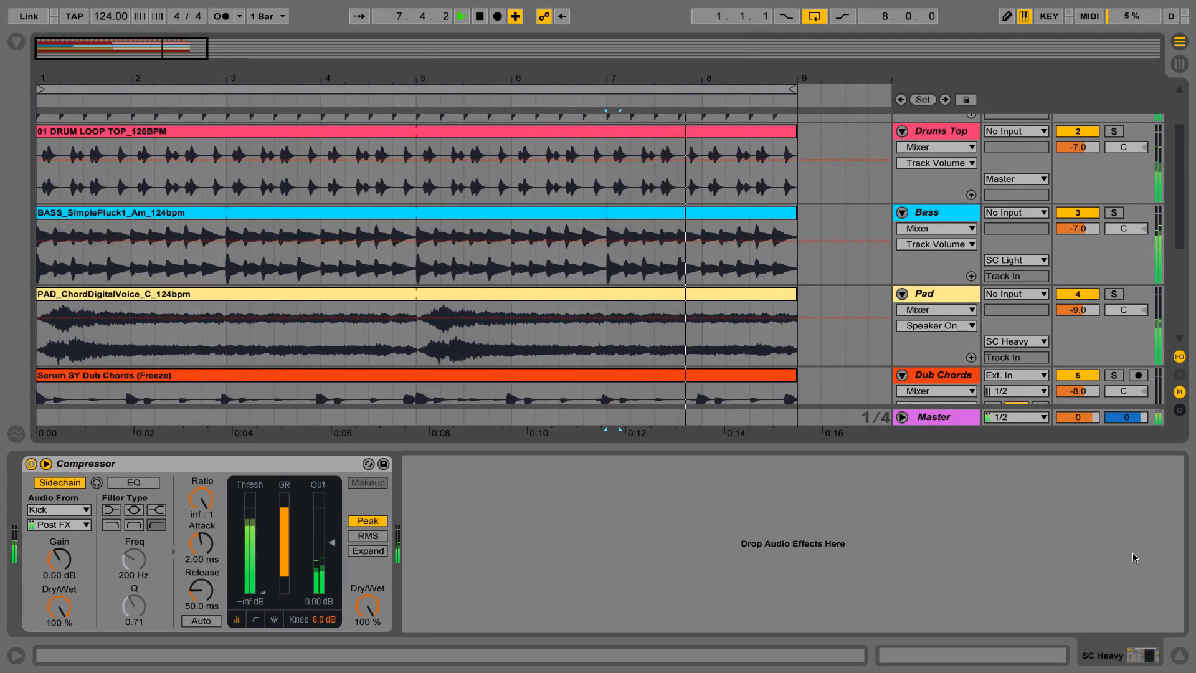
click(1175, 657)
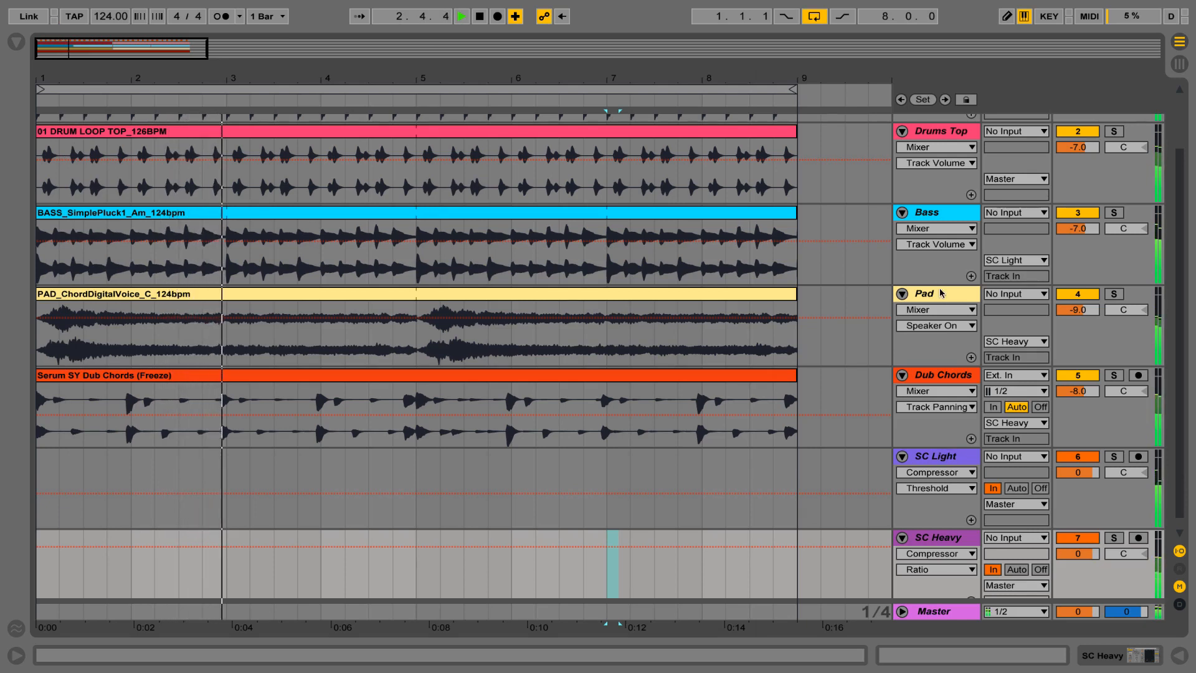
click(939, 541)
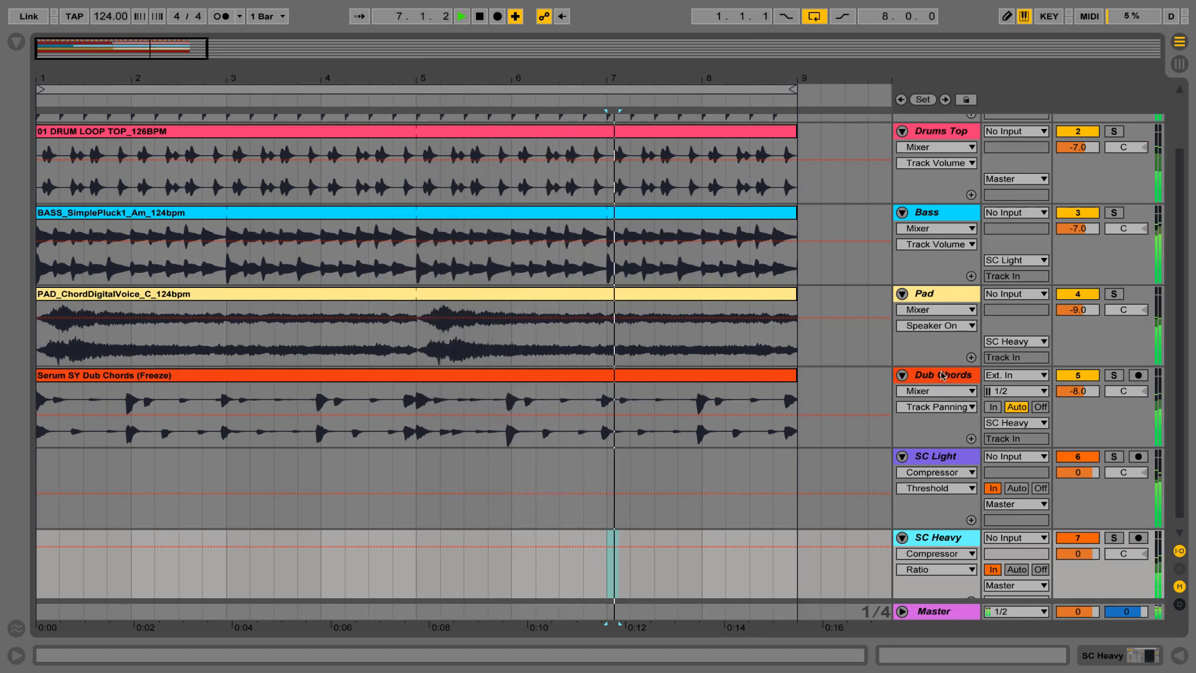
- Route the Bass output to SC Heavy to hear the stronger ducking, and return it to SC Light
scroll(941, 372, up, 2)
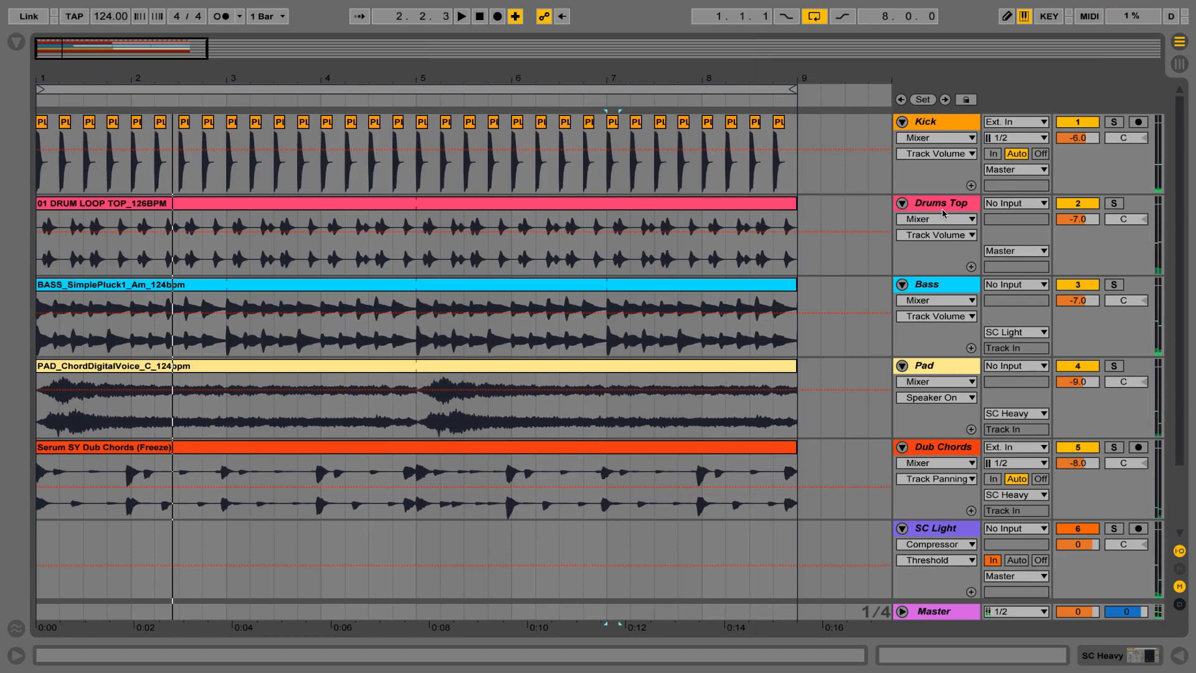
click(1016, 333)
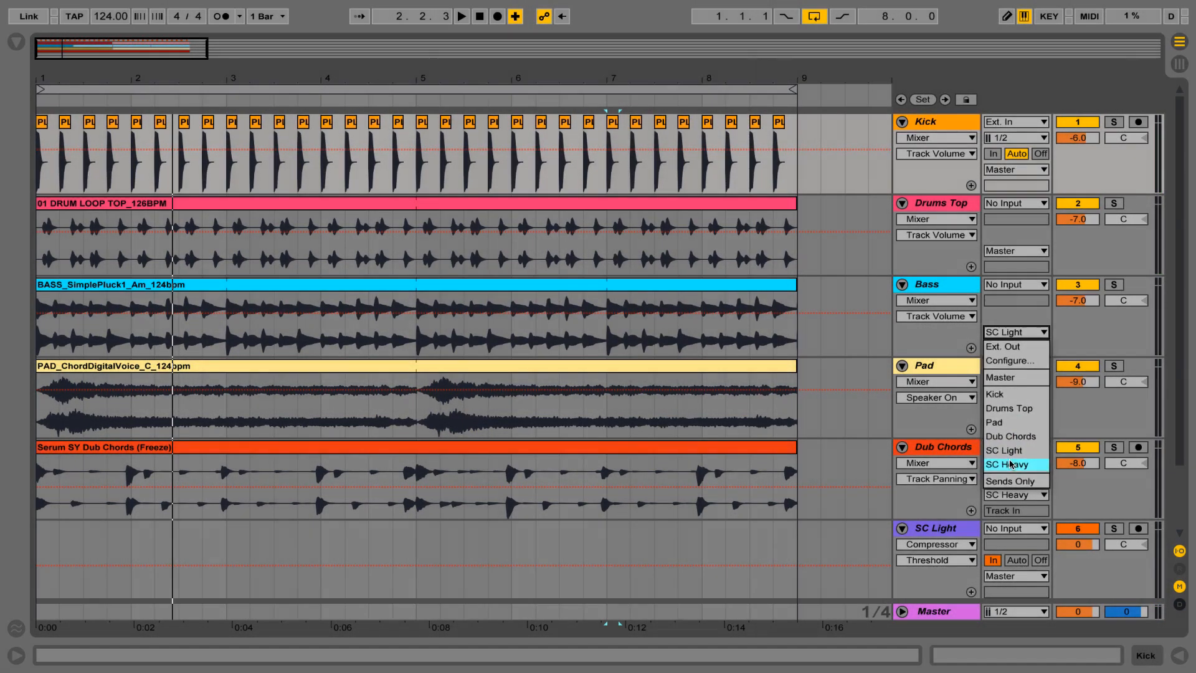
click(1012, 465)
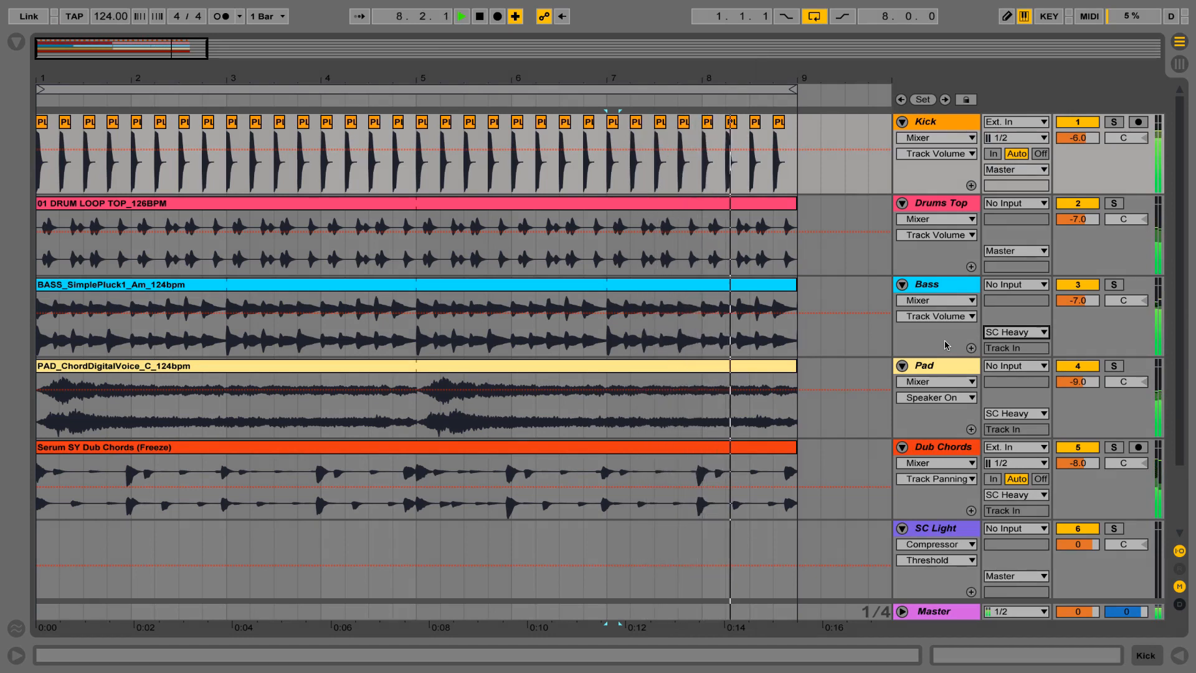
click(997, 335)
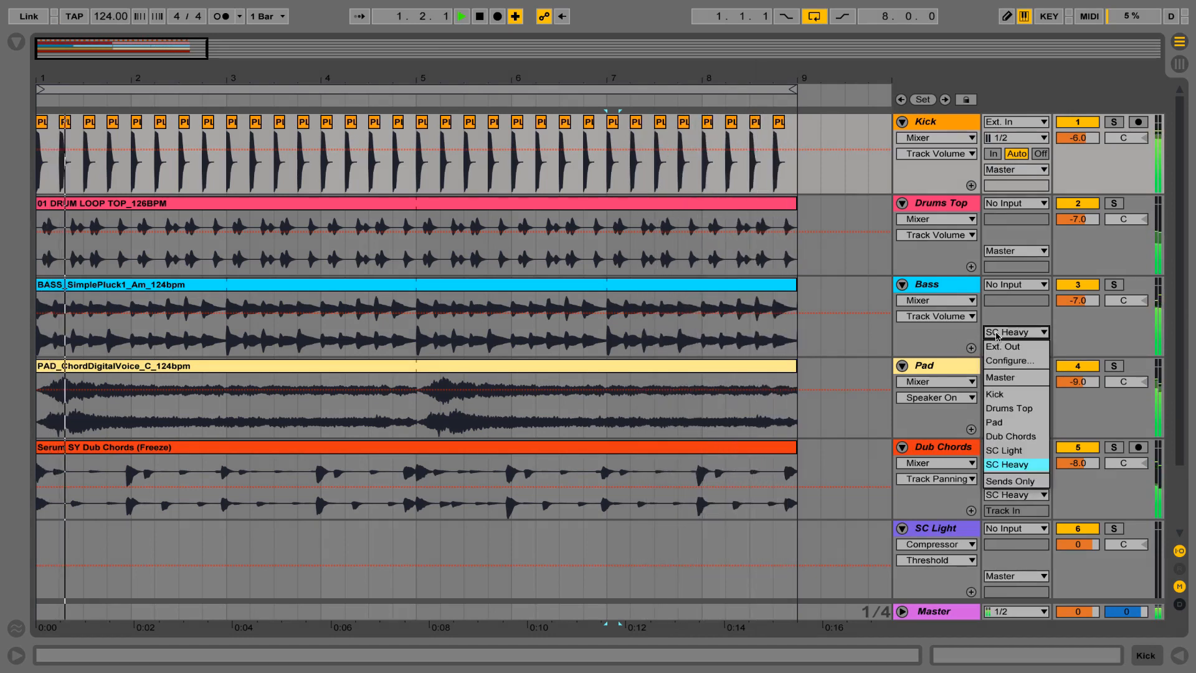
click(1002, 450)
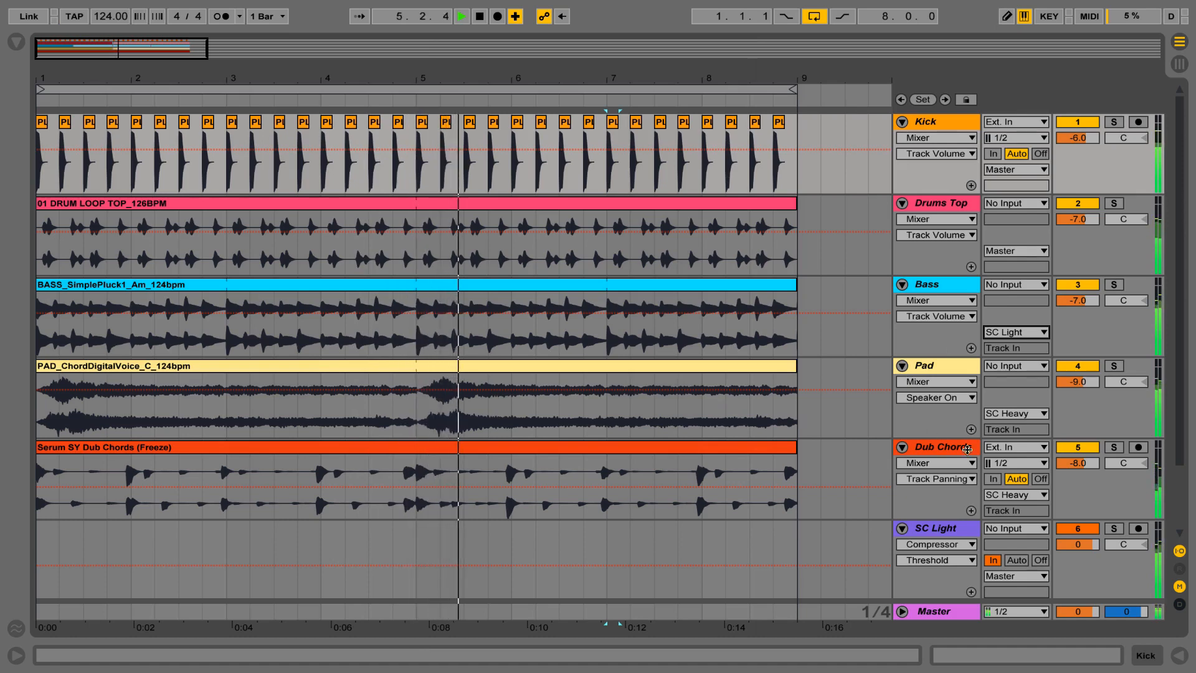
- Switch the Pad output to SC Light to compare the ducking, return it to SC Heavy and stop playback
click(949, 448)
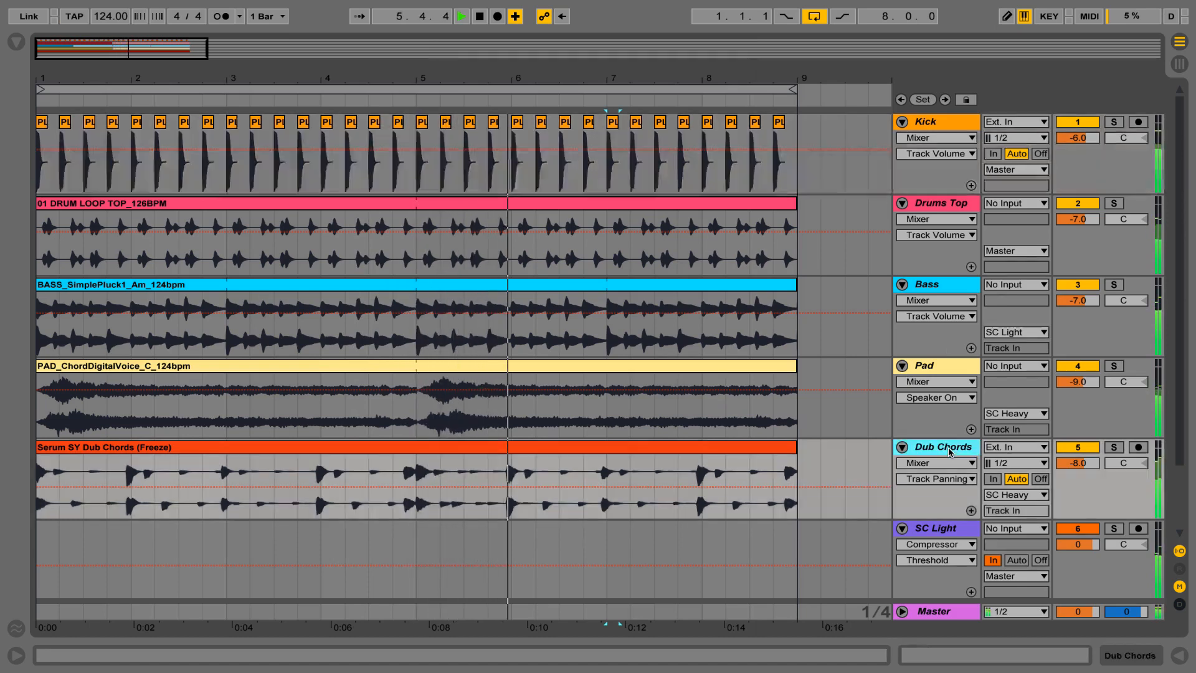
click(1016, 413)
click(1005, 531)
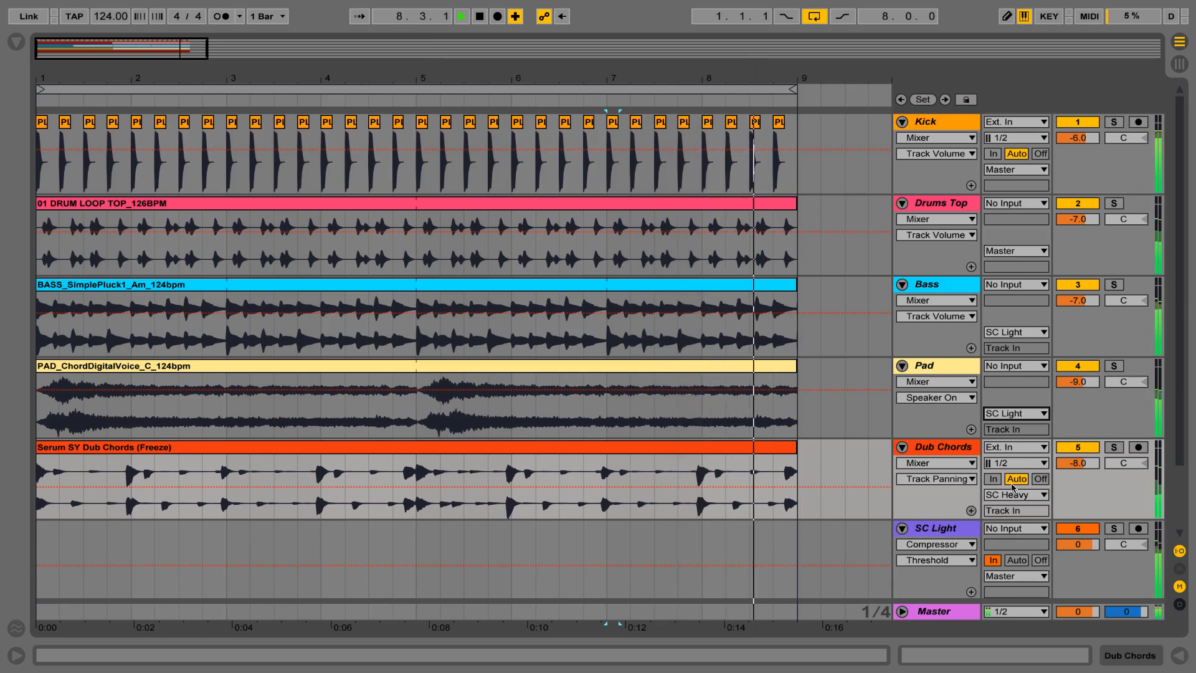
click(1016, 414)
click(1007, 545)
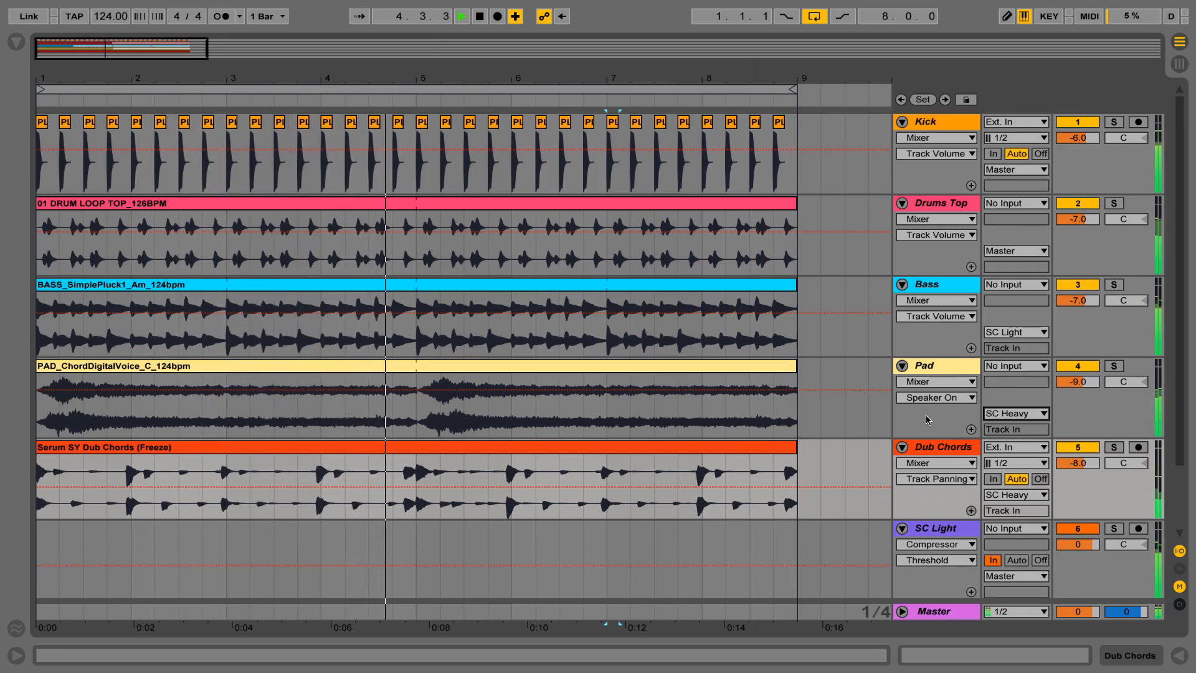
key(space)
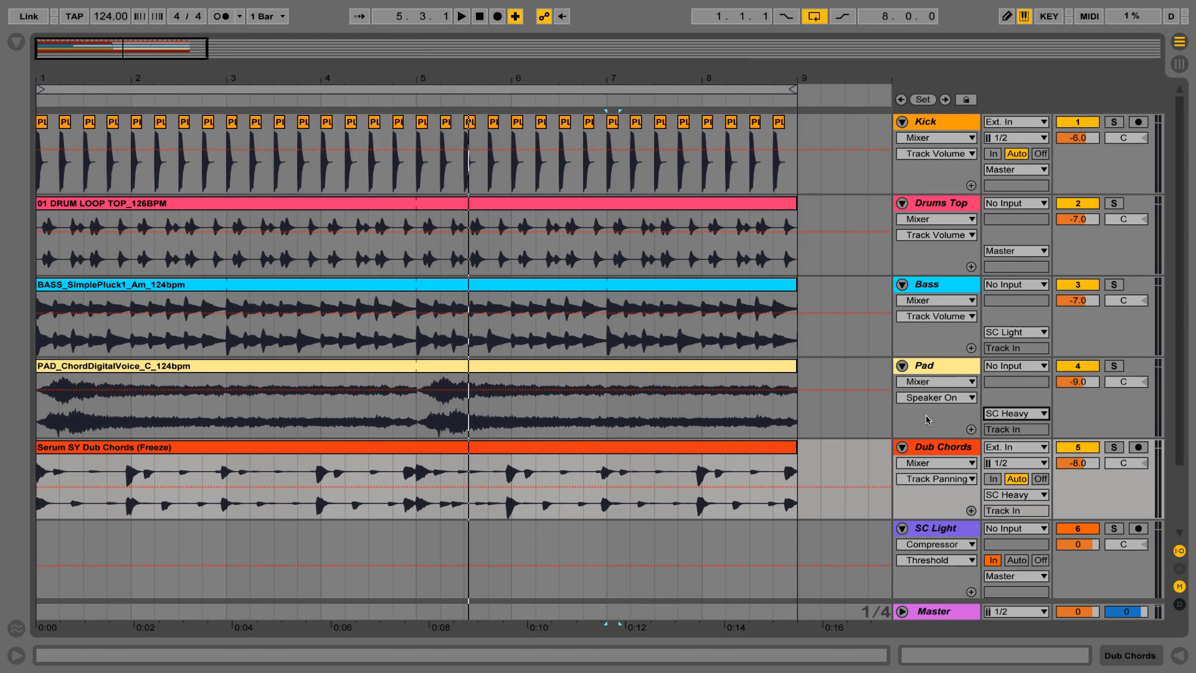
- Review the SC Light and SC Heavy tracks along with the Dub Chords, Pad and Bass tracks routed to them
scroll(926, 415, down, 3)
click(937, 453)
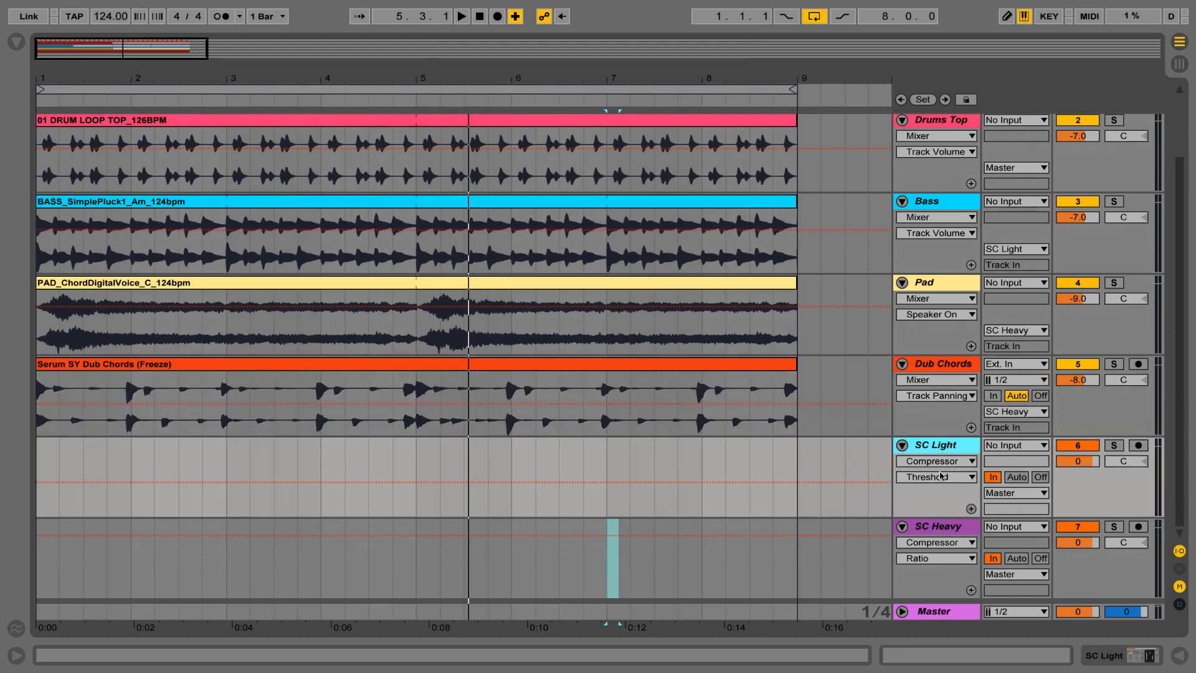
click(940, 527)
click(963, 448)
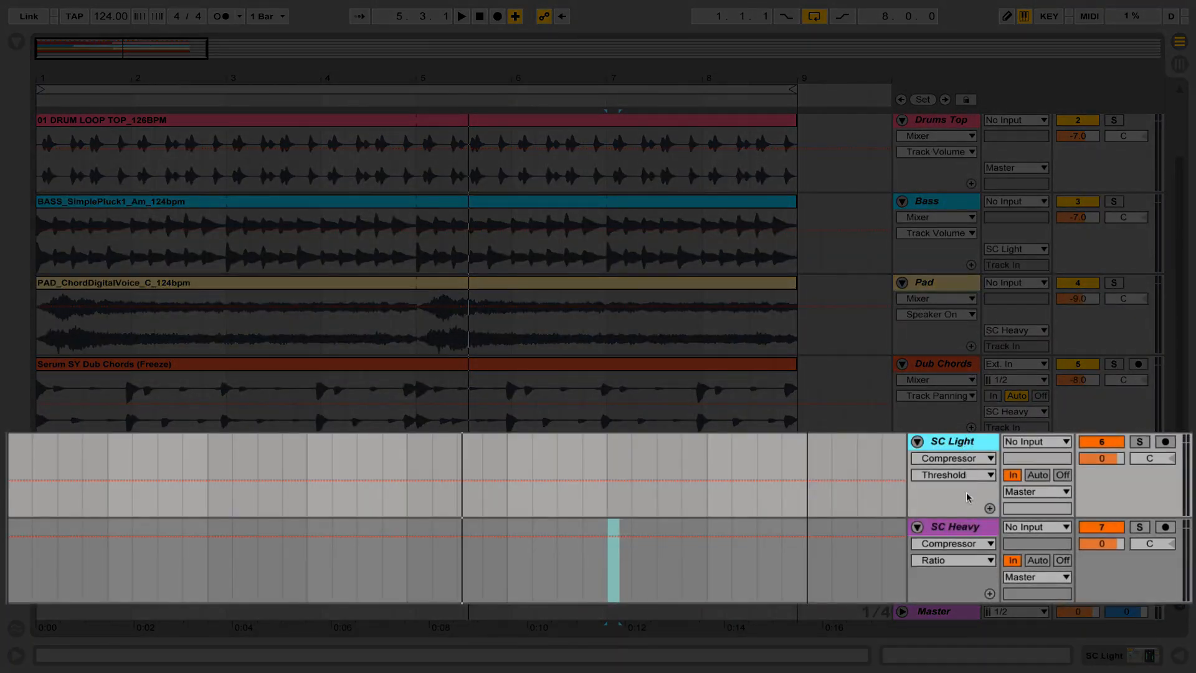
click(958, 531)
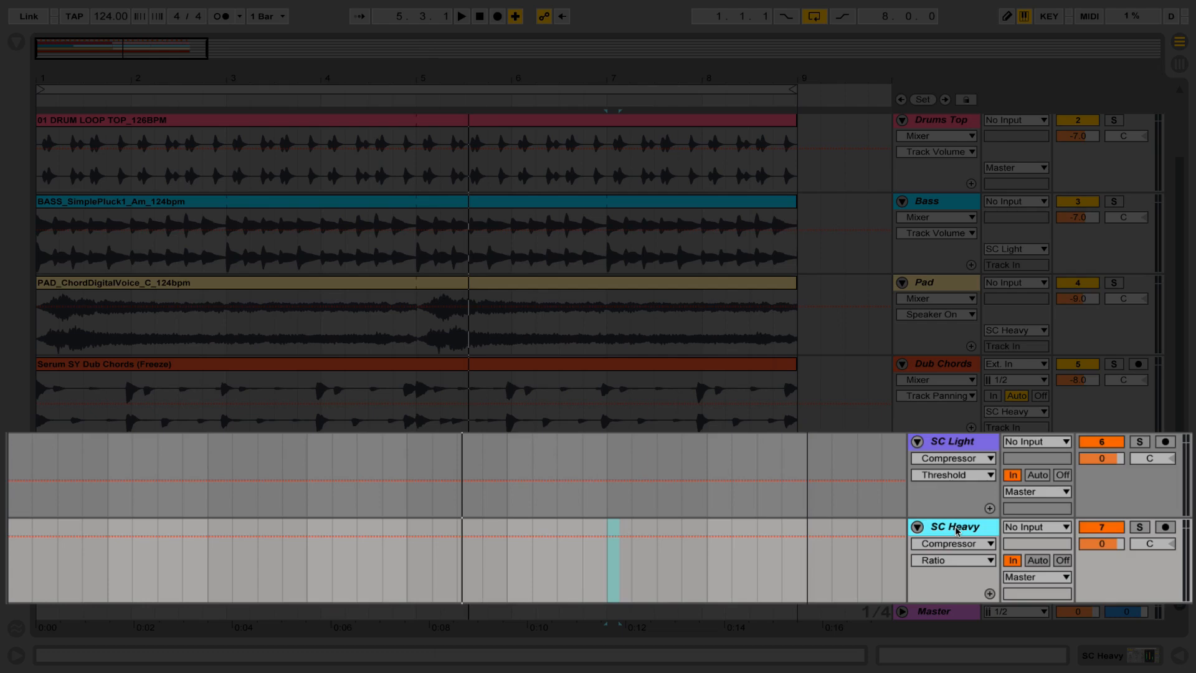
click(969, 447)
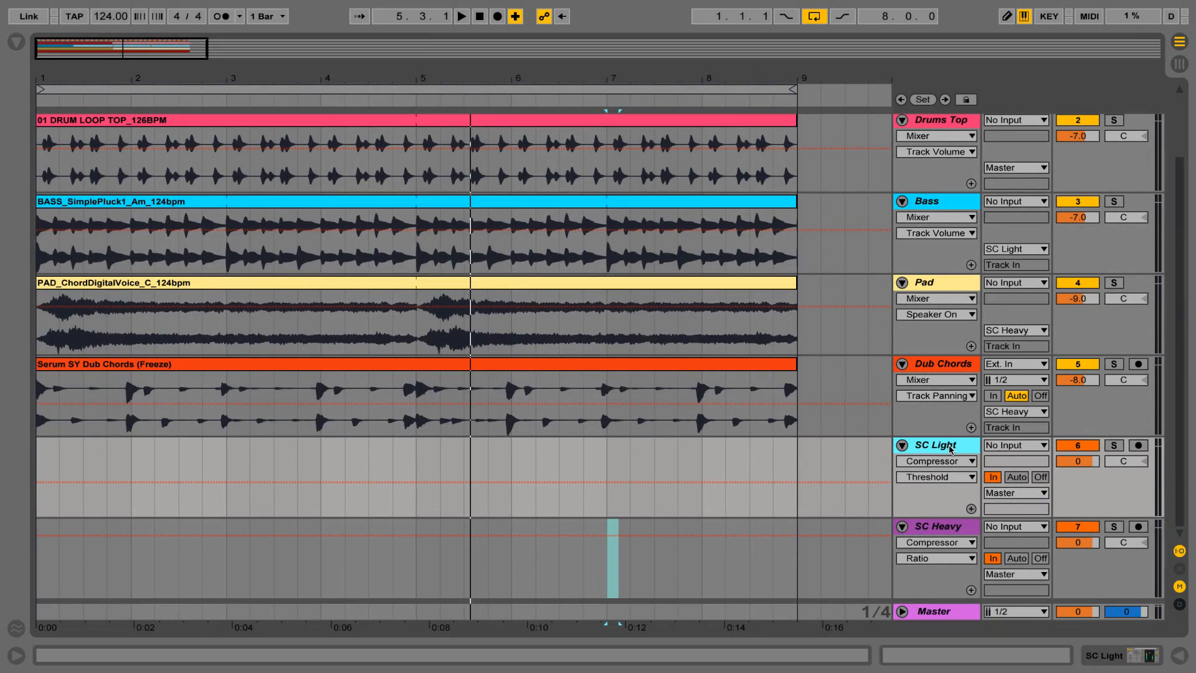
click(943, 370)
click(950, 290)
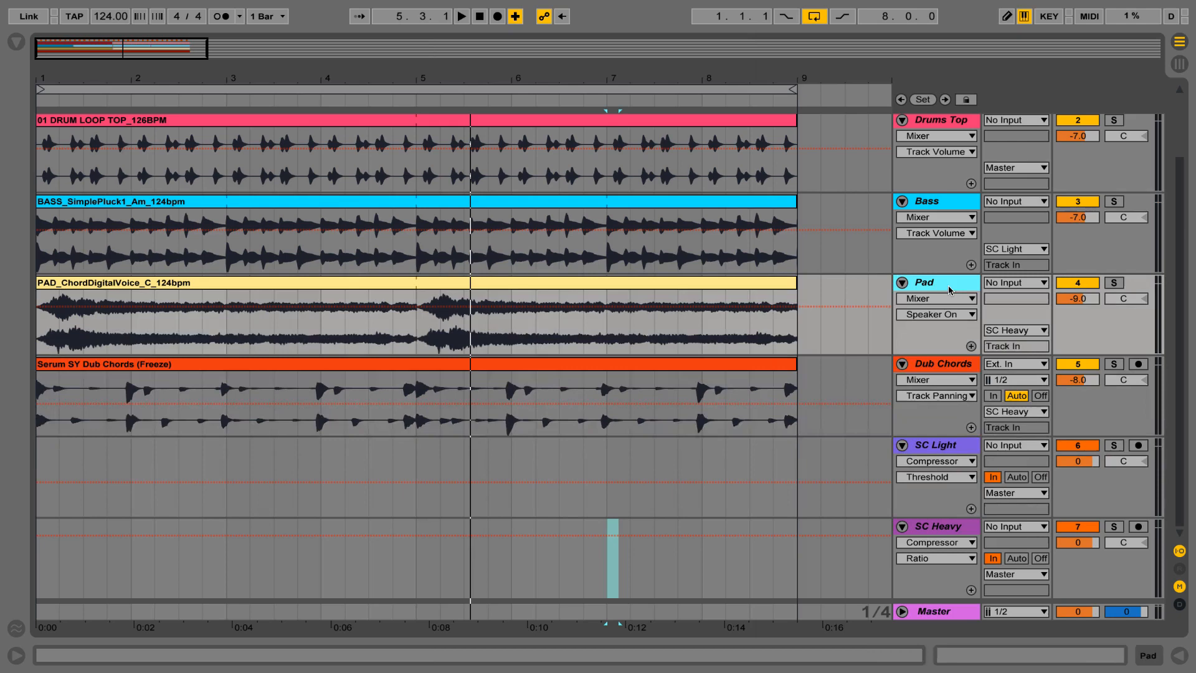
click(951, 209)
click(943, 287)
- Freeze the Bass track, play the arrangement to check it and stop playback
click(944, 206)
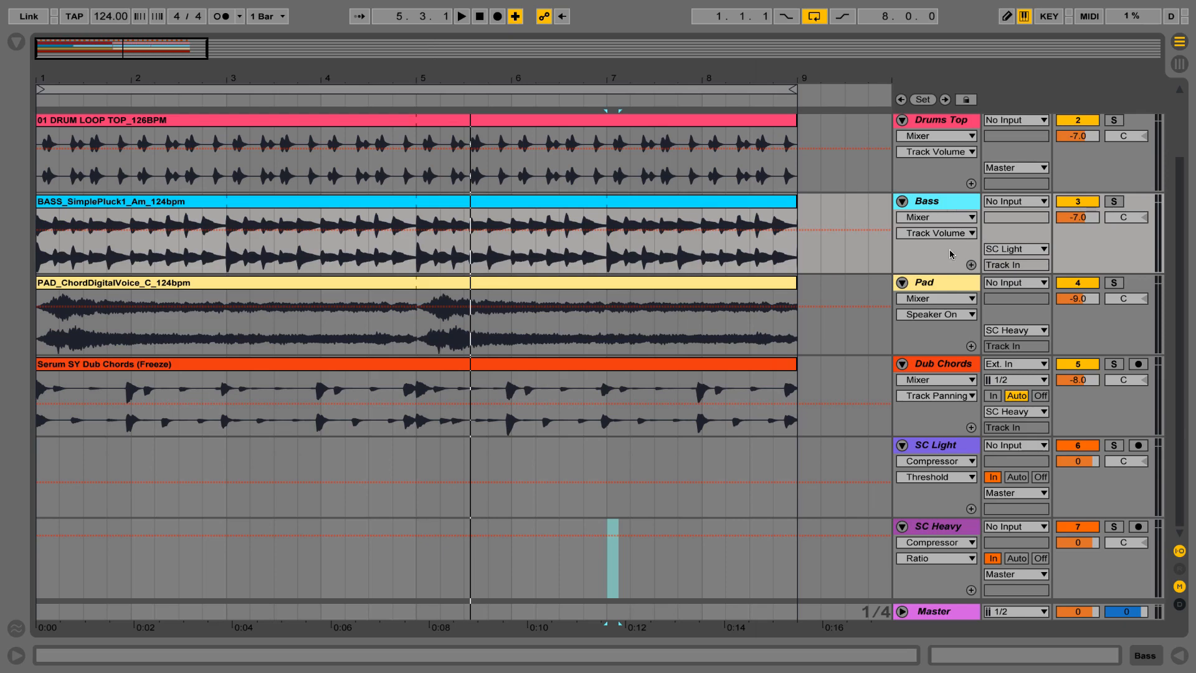
right_click(941, 205)
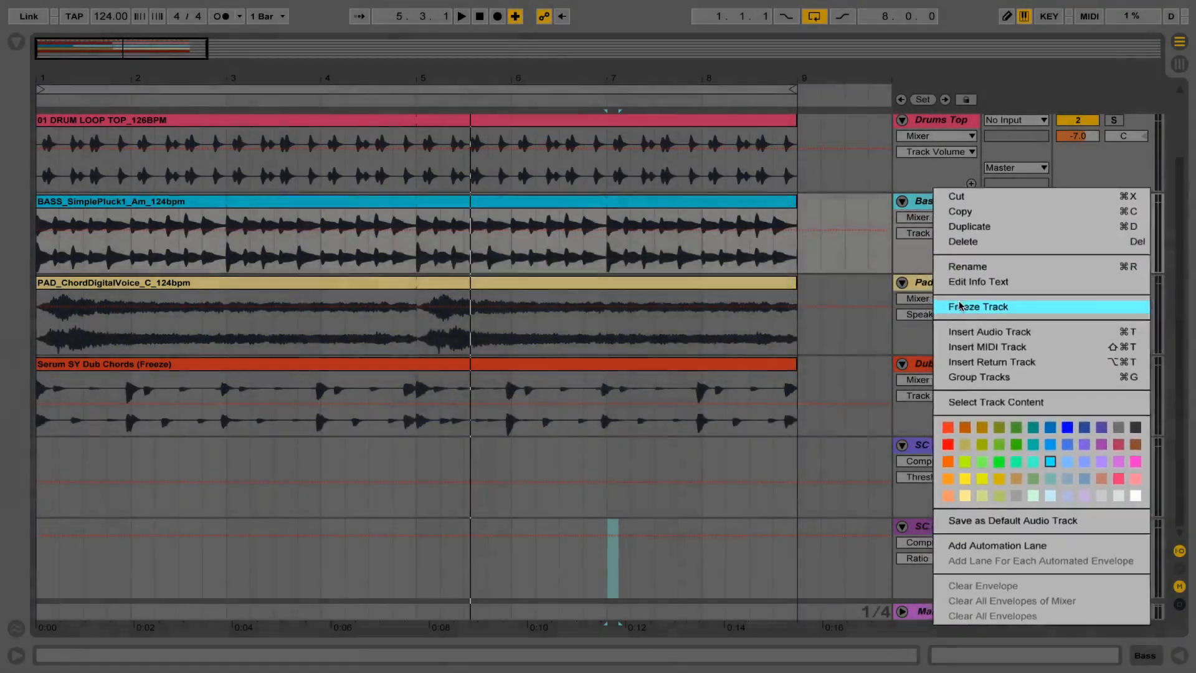
click(966, 309)
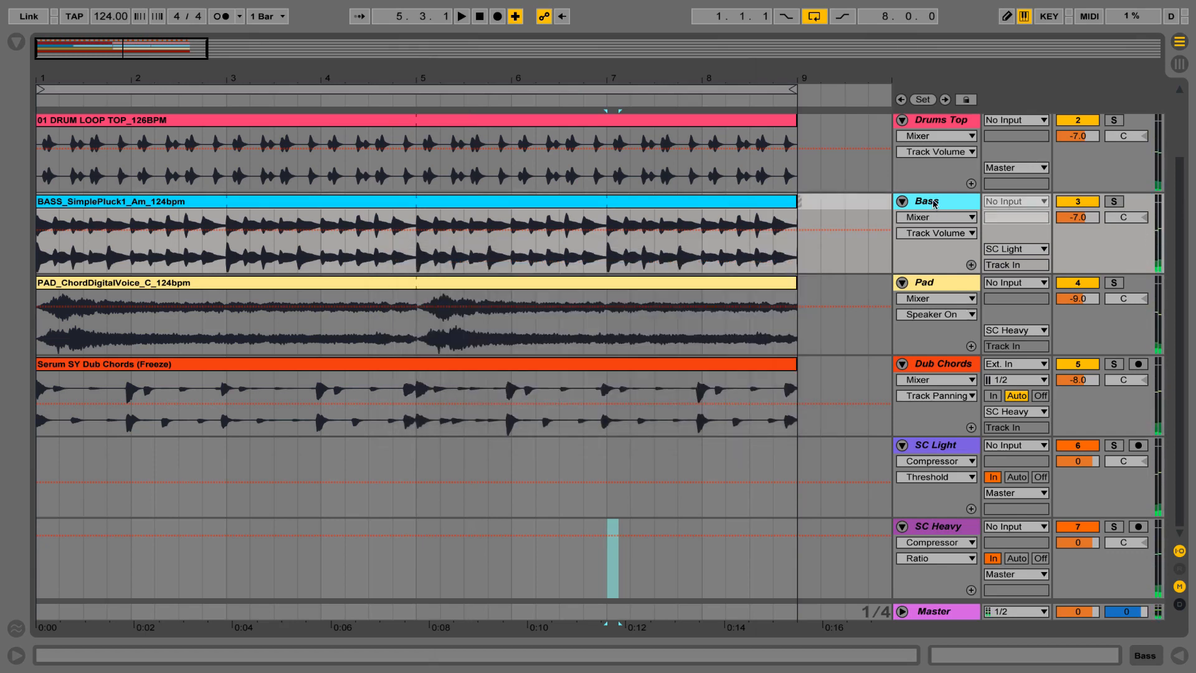
key(space)
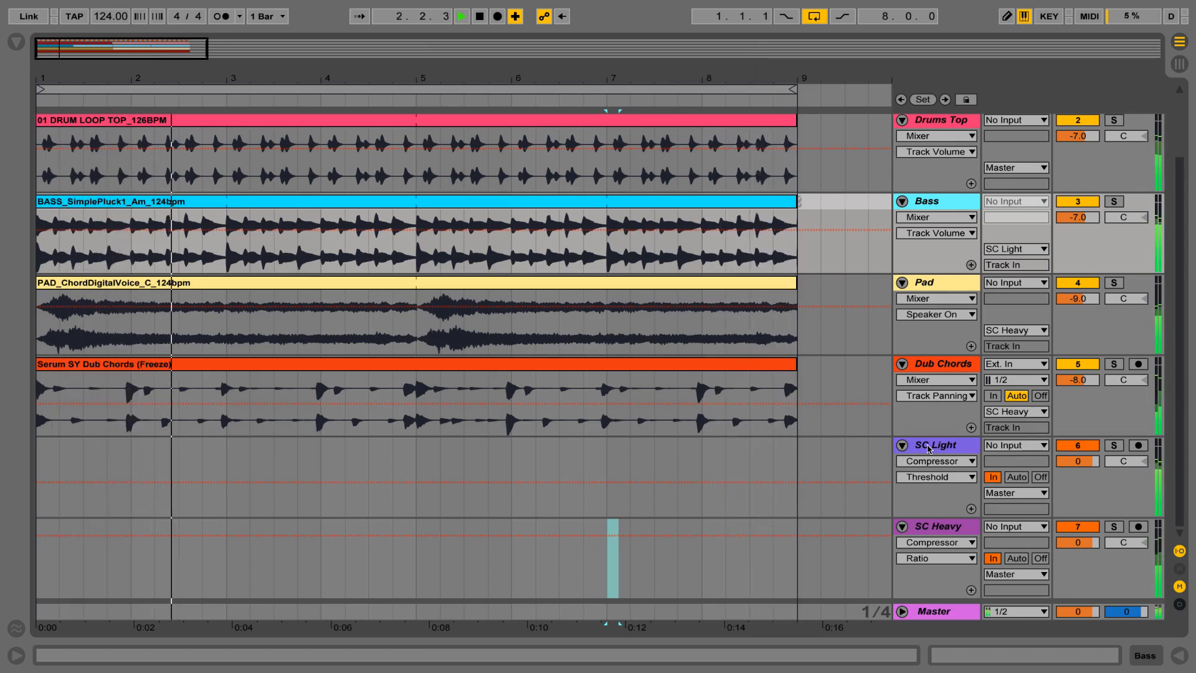
key(space)
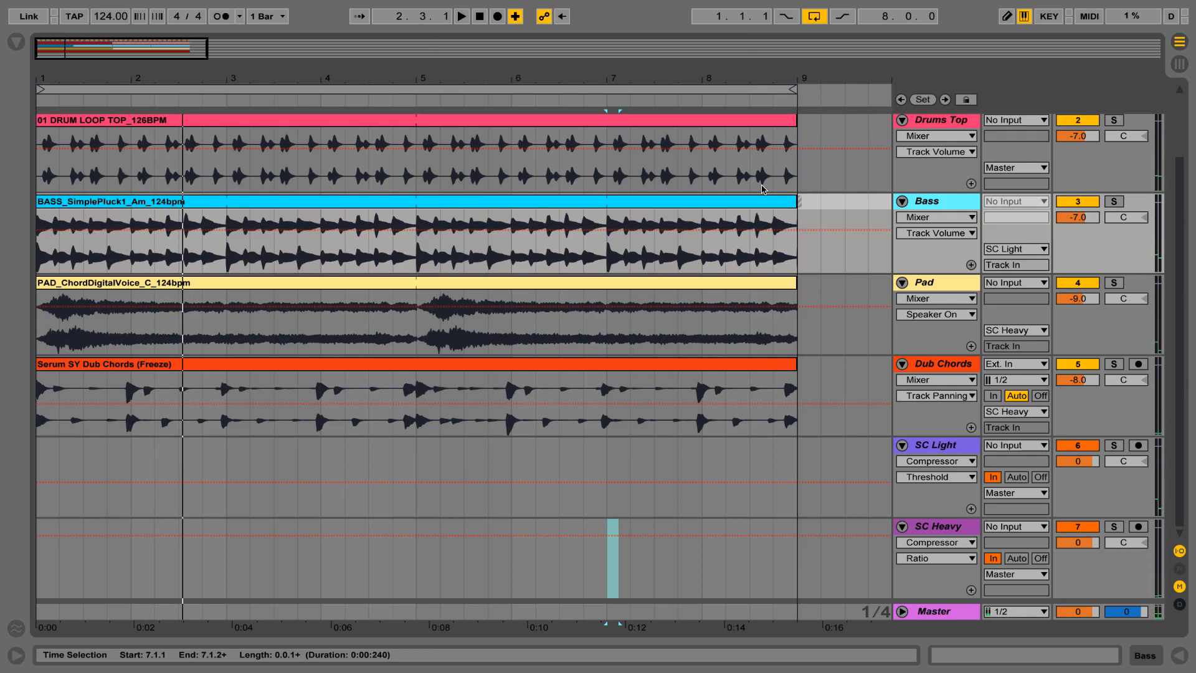